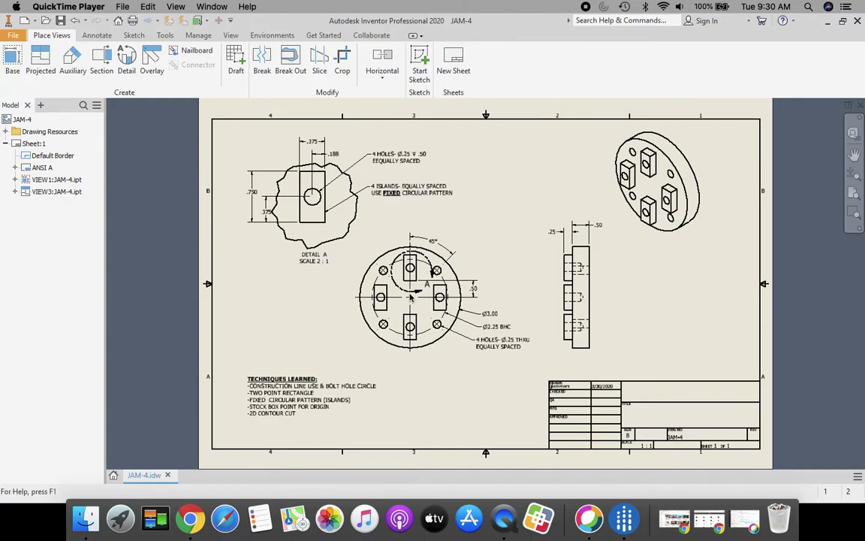
Examine the JAM-4 drawing's detail, front and side views with their dimensions, and read the Techniques Learned notes
scroll(411, 300, up, 5)
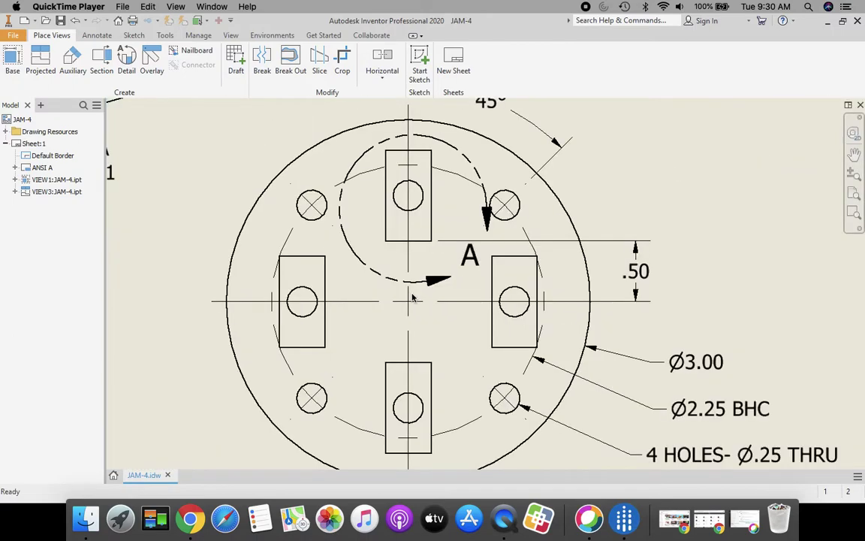
scroll(411, 300, down, 3)
scroll(426, 272, down, 3)
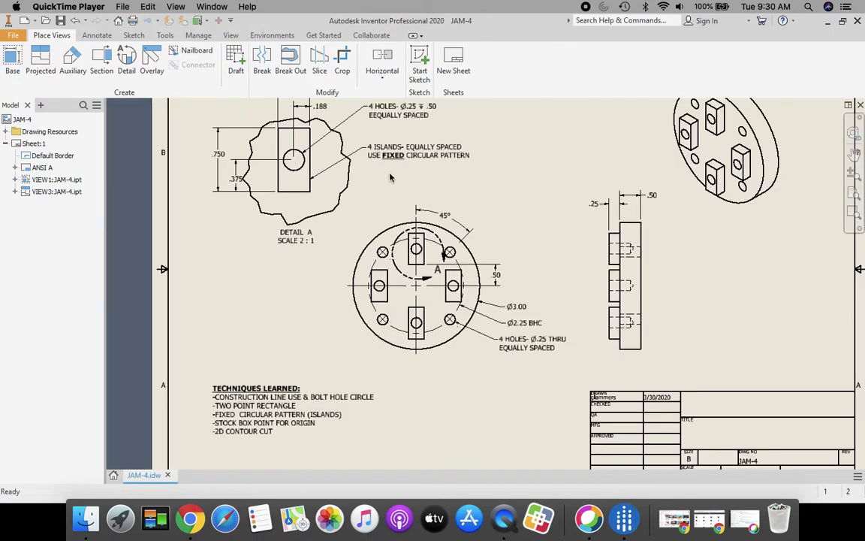
middle_drag(387, 181, 406, 299)
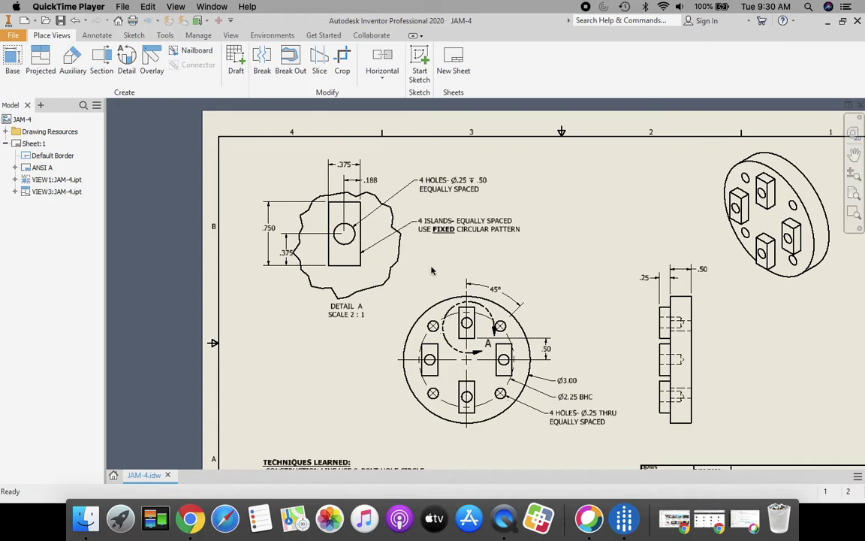
mouse_move(527, 309)
middle_down()
mouse_move(515, 238)
mouse_move(506, 237)
mouse_move(494, 247)
mouse_move(505, 316)
middle_up()
scroll(429, 252, up, 3)
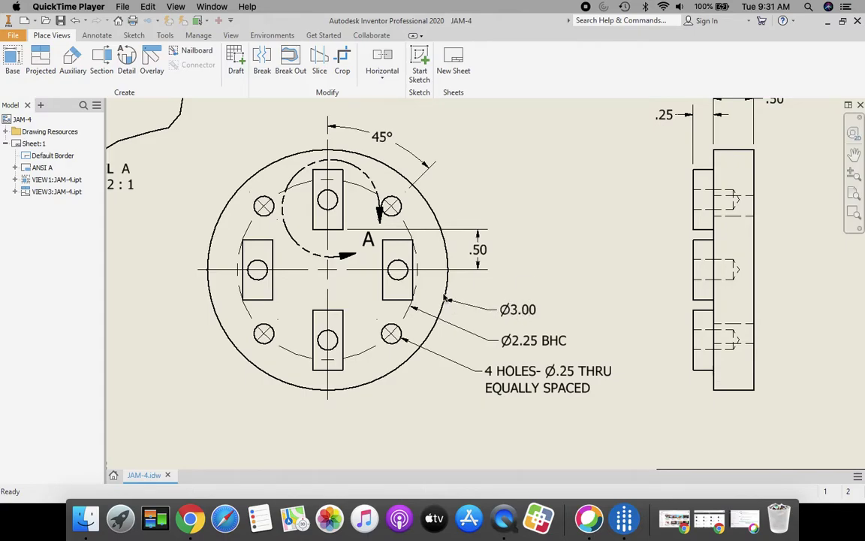
click(440, 264)
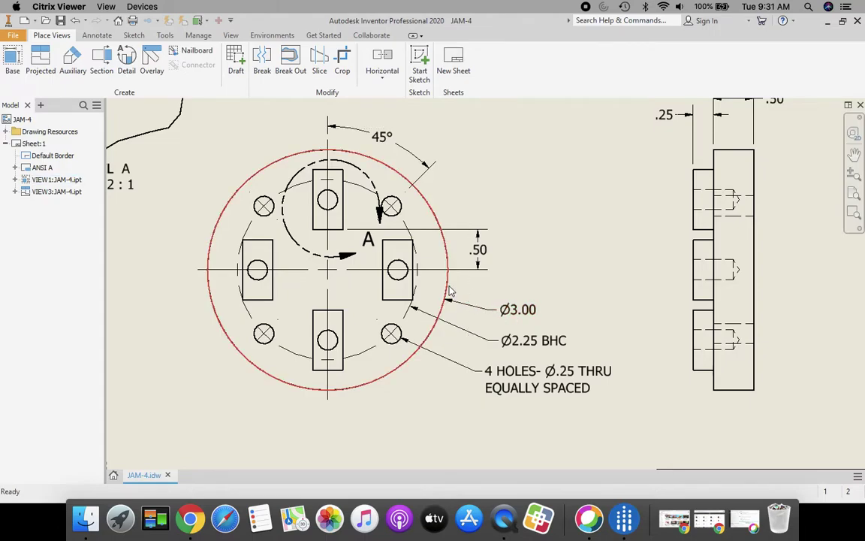
middle_drag(579, 294, 580, 313)
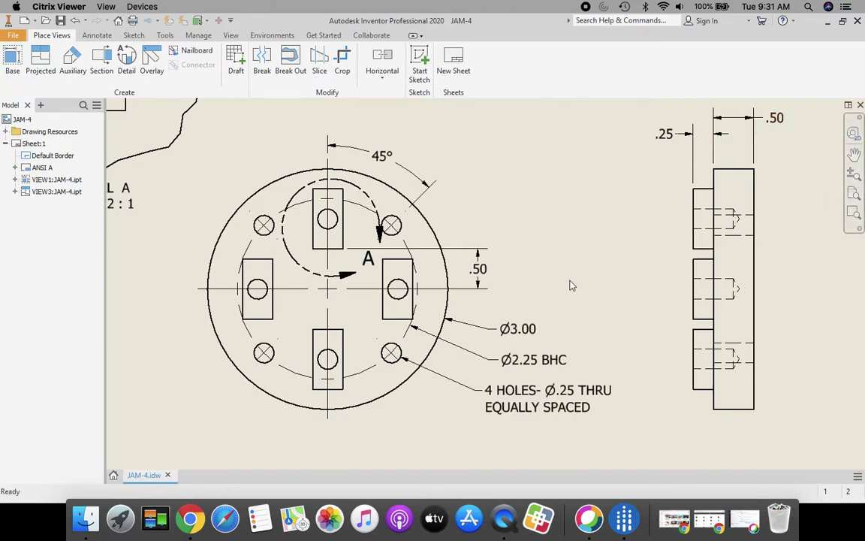
scroll(571, 285, down, 3)
scroll(214, 466, up, 3)
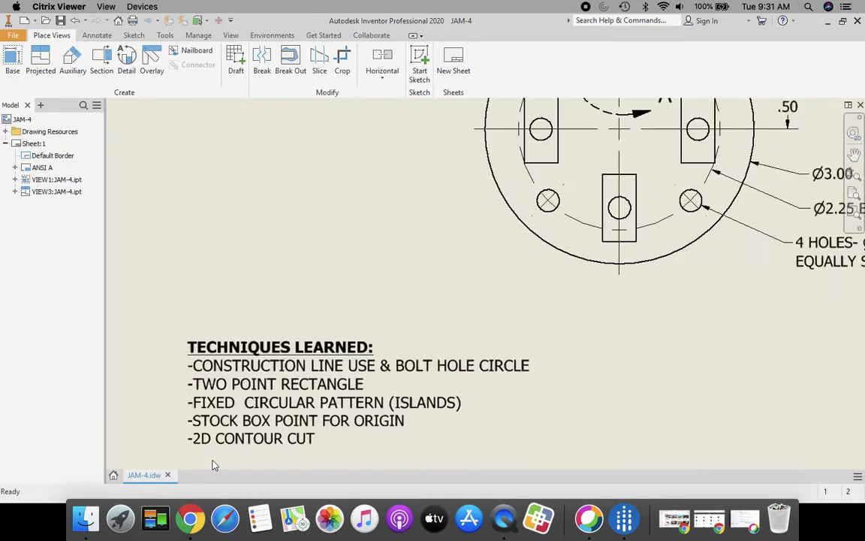
scroll(213, 466, up, 2)
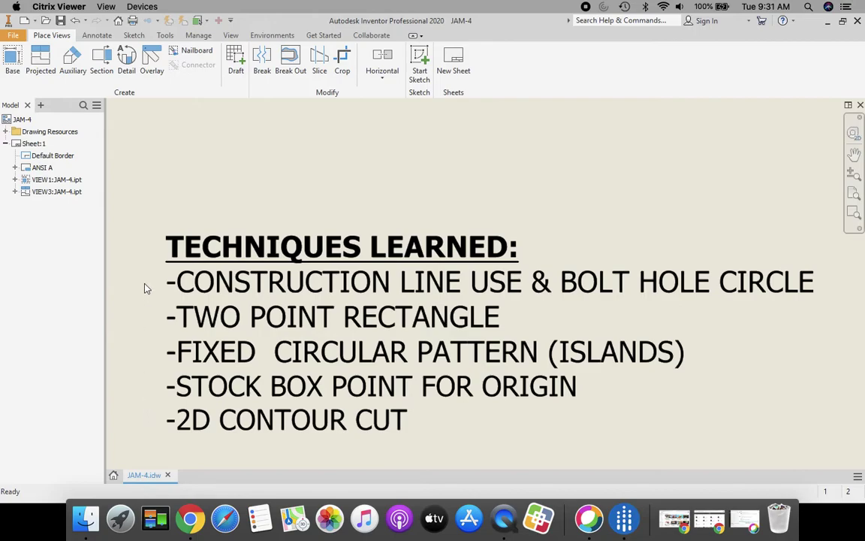
click(855, 194)
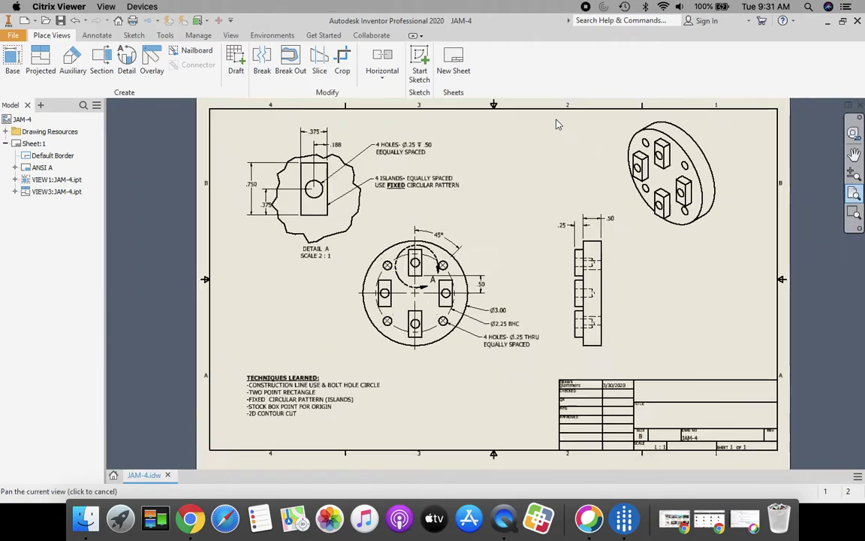
key(Escape)
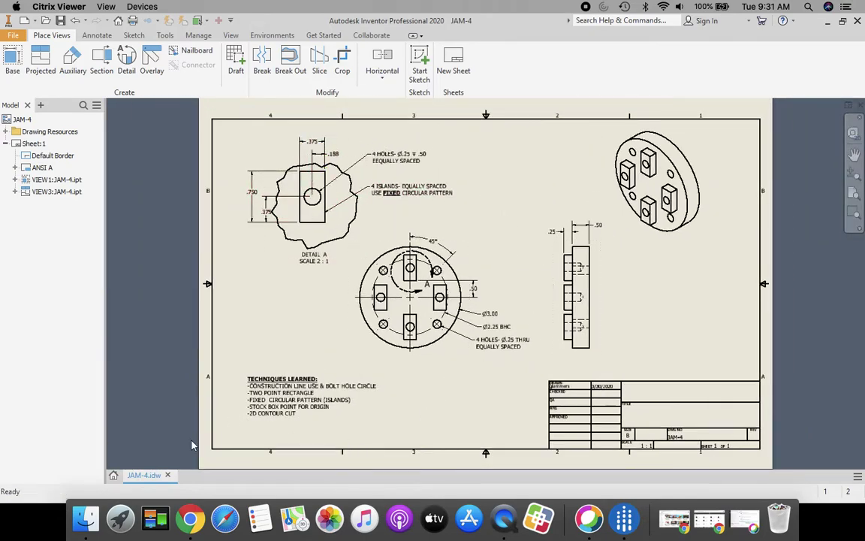
Create a new part from the Standard.ipt template and start a 2D sketch on the front XY plane
click(114, 476)
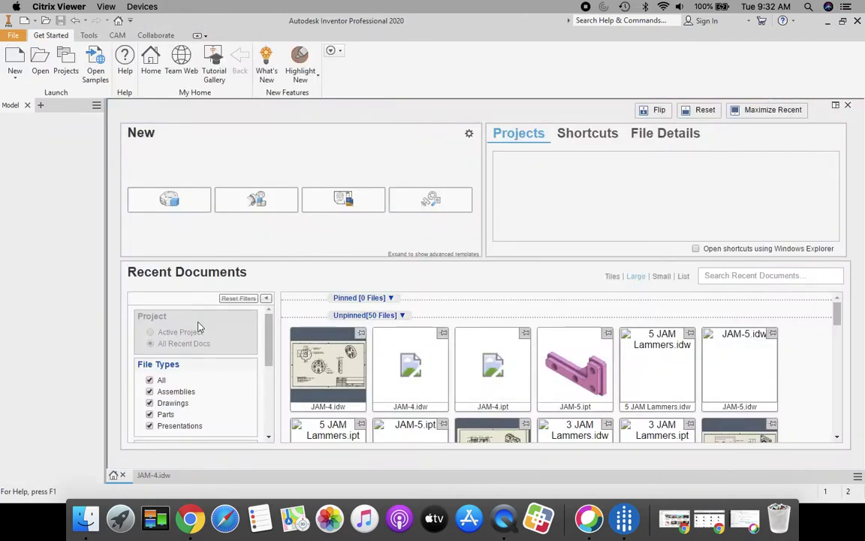
click(17, 59)
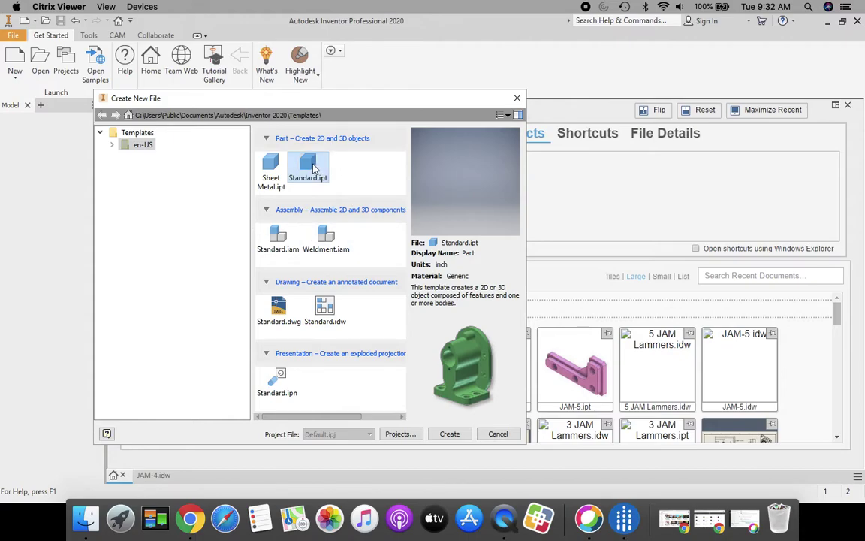
click(450, 433)
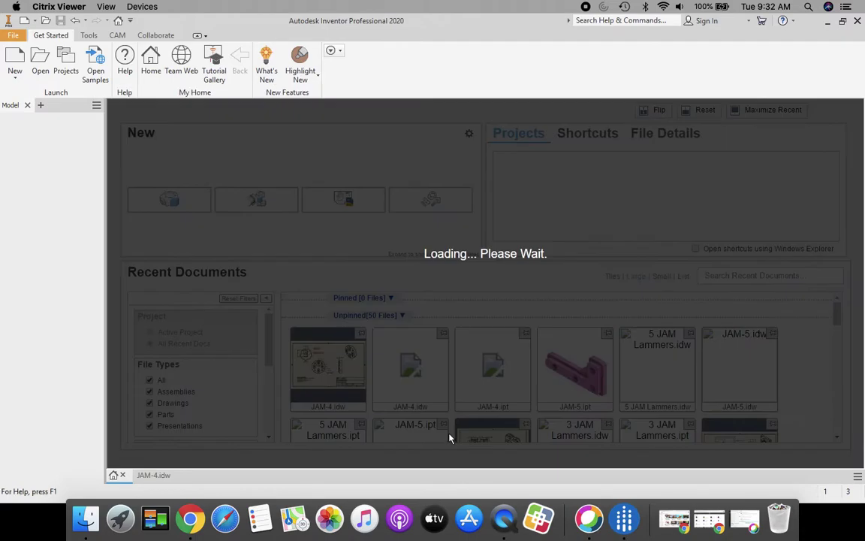
click(24, 58)
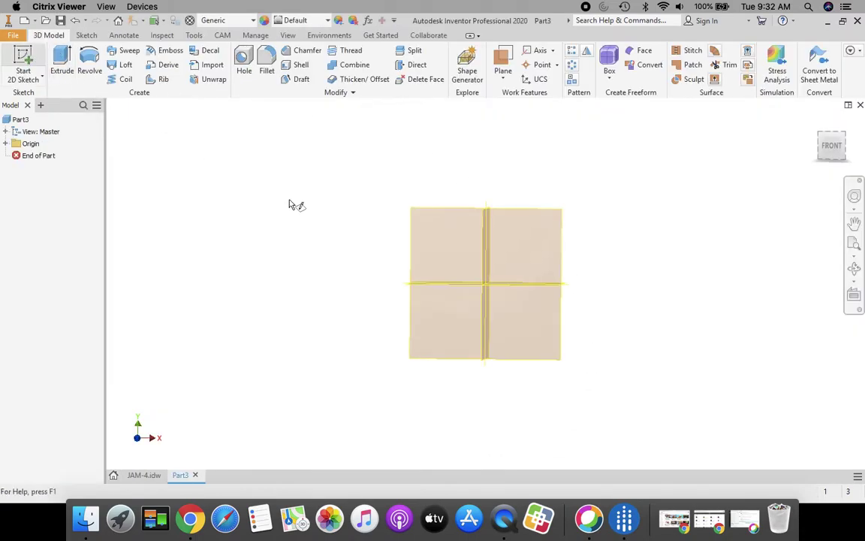
click(440, 178)
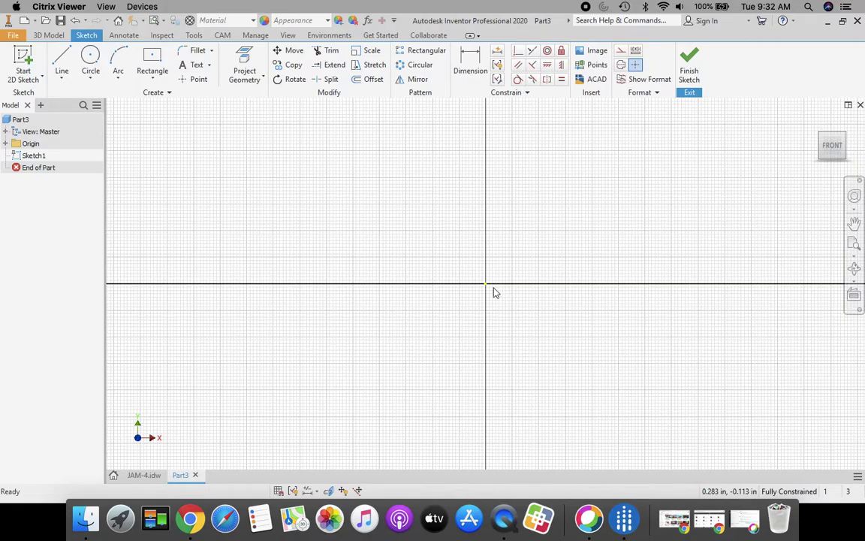
Draw a 3 in diameter circle centred on the origin and finish the sketch
scroll(485, 288, up, 2)
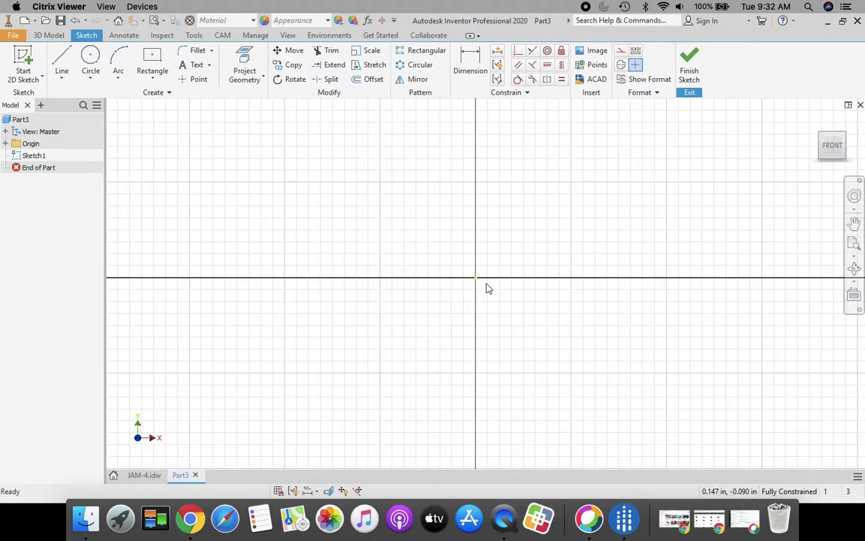
click(90, 57)
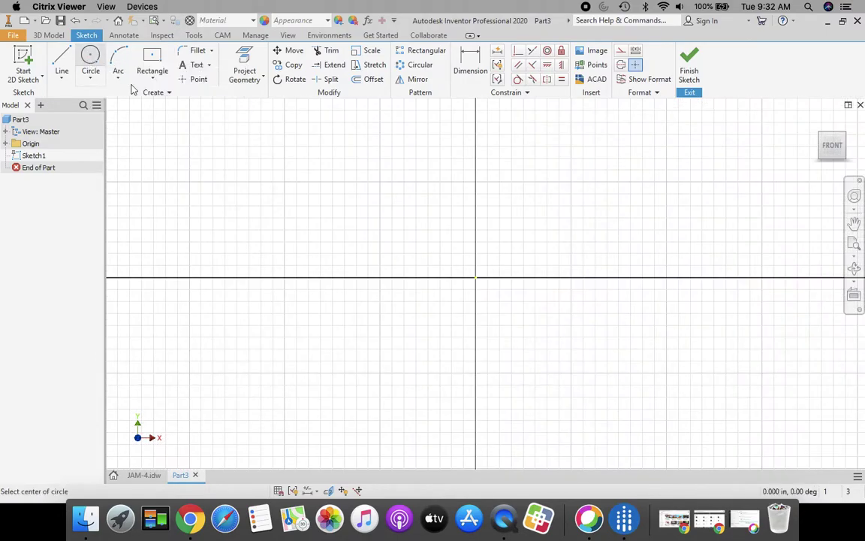
click(476, 278)
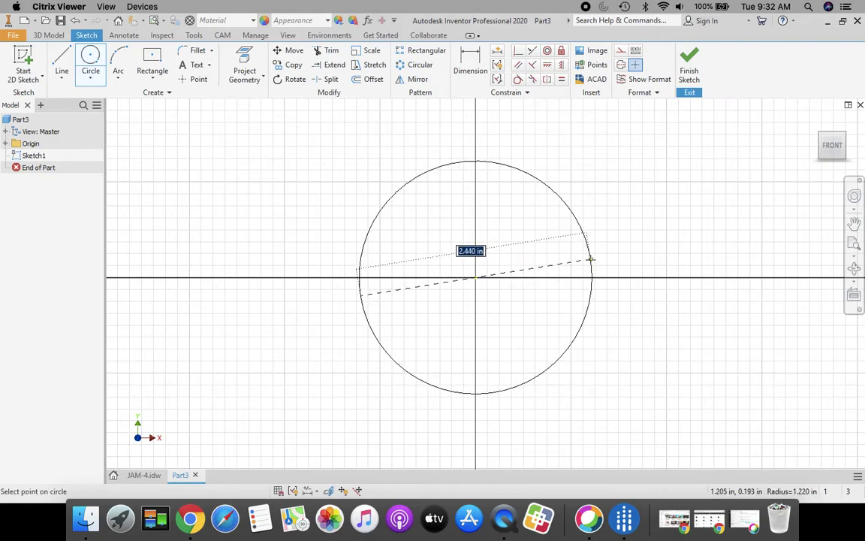
text(3)
key(Return)
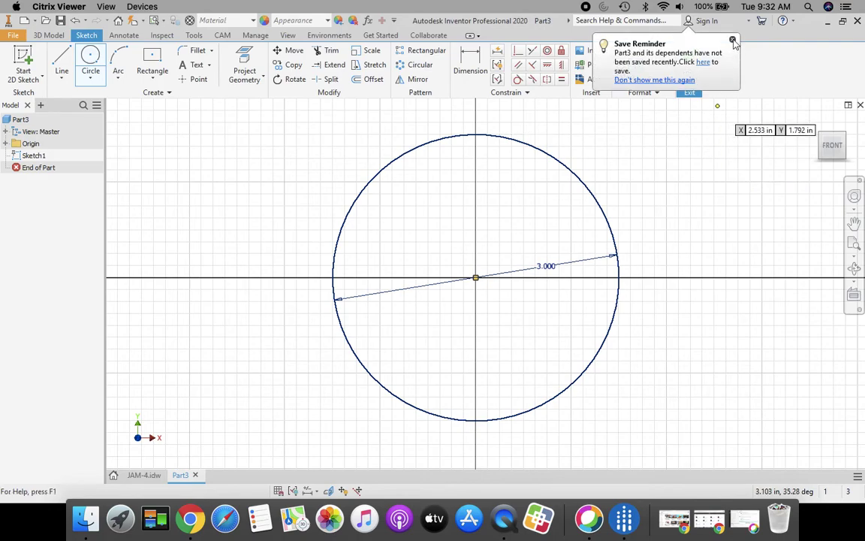
click(663, 42)
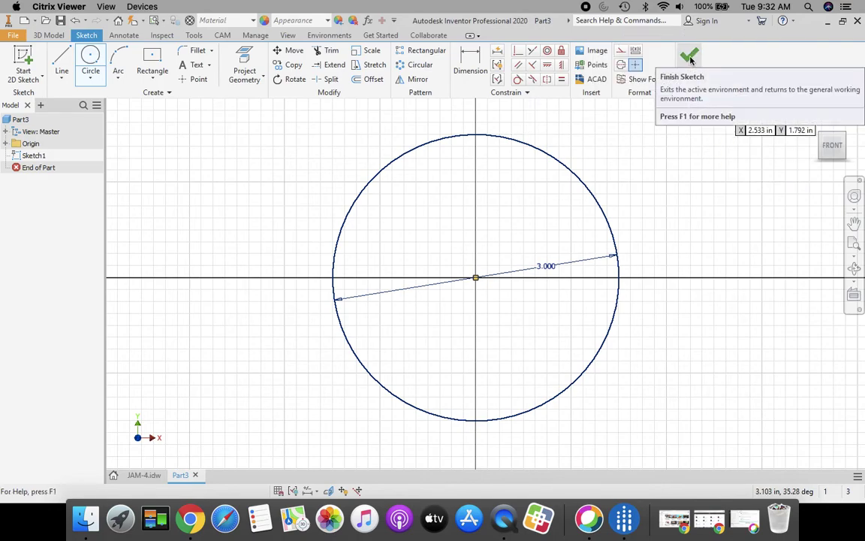
click(690, 64)
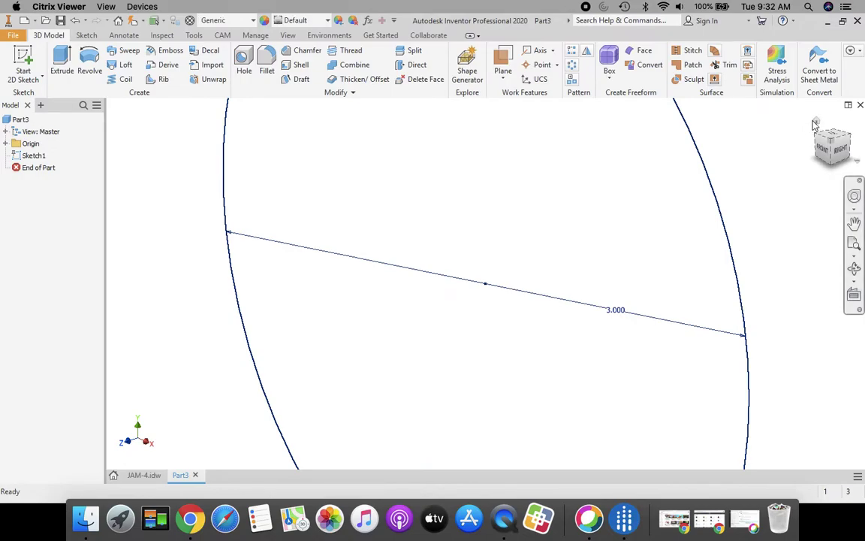
Extrude the circle 0.5 in in the flipped direction, behind the sketch plane, to form the base disc
scroll(736, 114, up, 5)
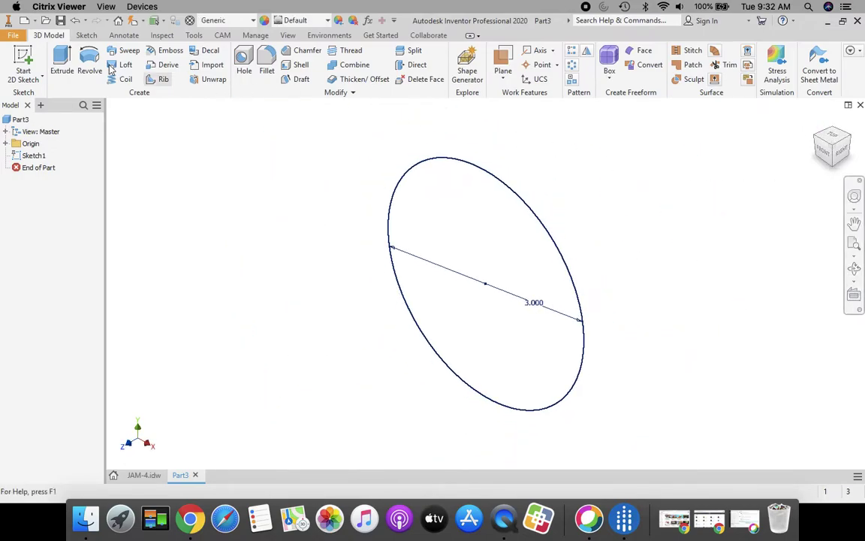
click(63, 62)
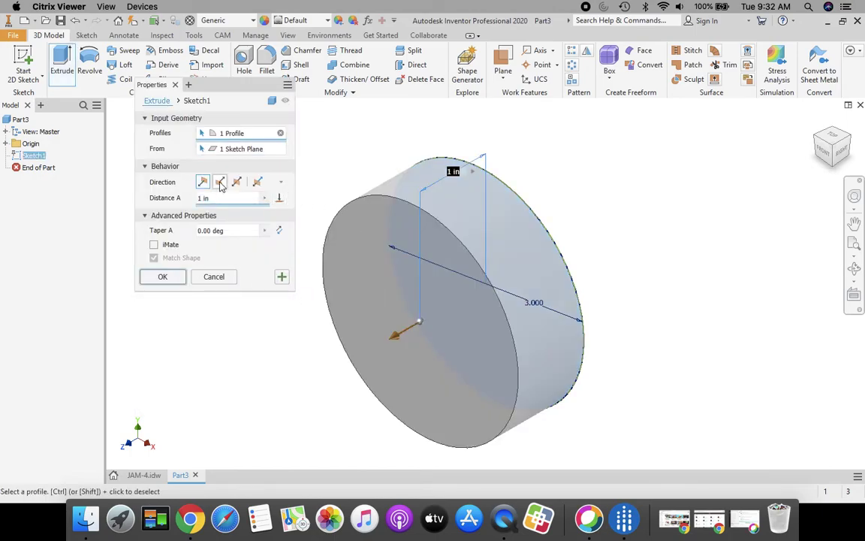
click(220, 182)
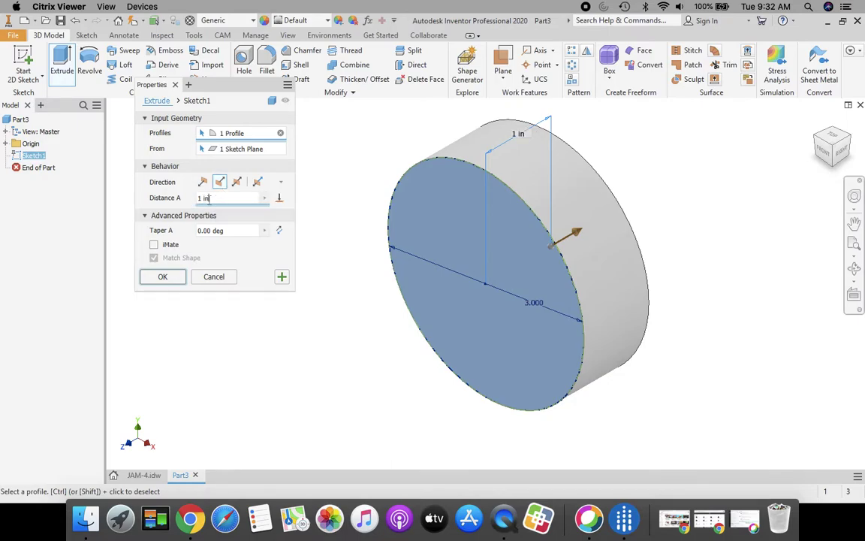
drag(208, 198, 191, 203)
text(.5)
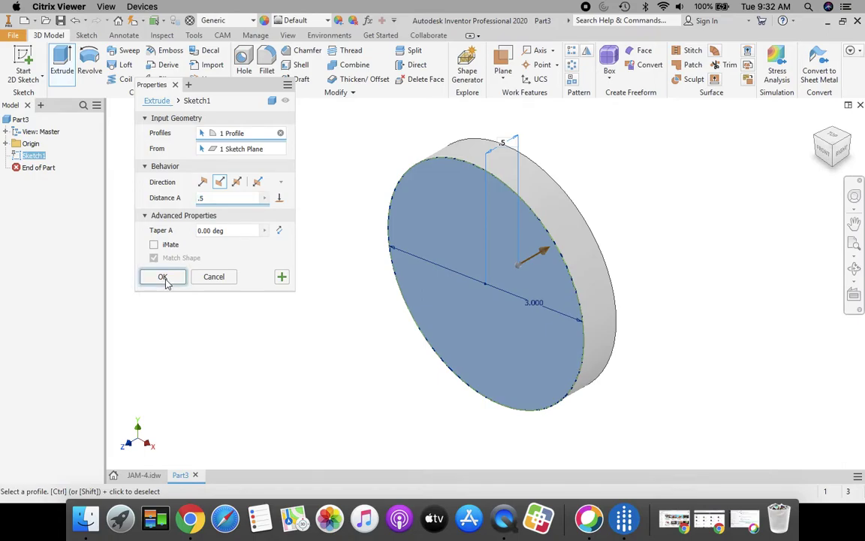
click(163, 278)
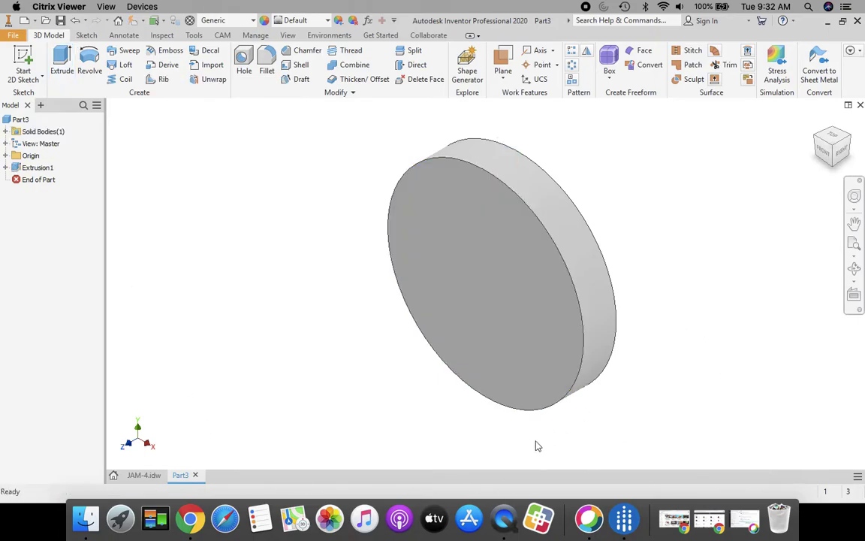
Check the front view's hole and island layout in the JAM-4 drawing, and start a new sketch on the part disc's front face
click(142, 476)
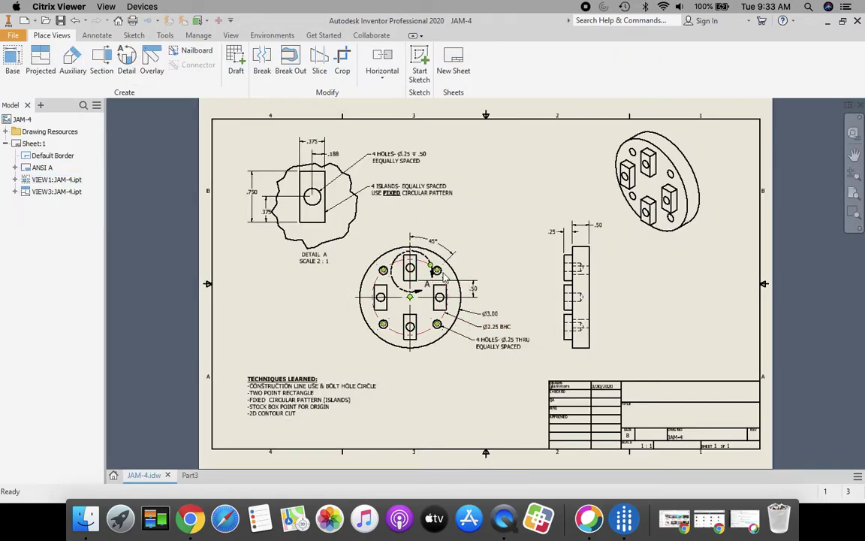
scroll(441, 274, up, 3)
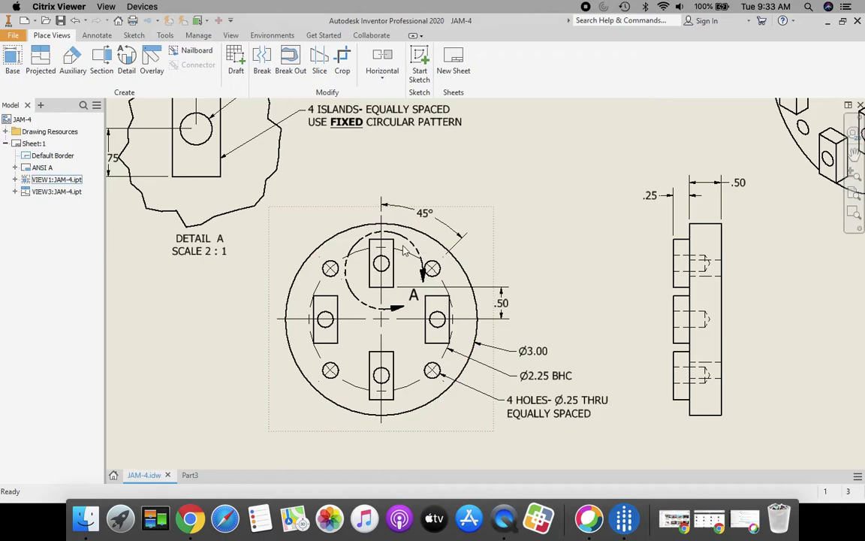
click(366, 234)
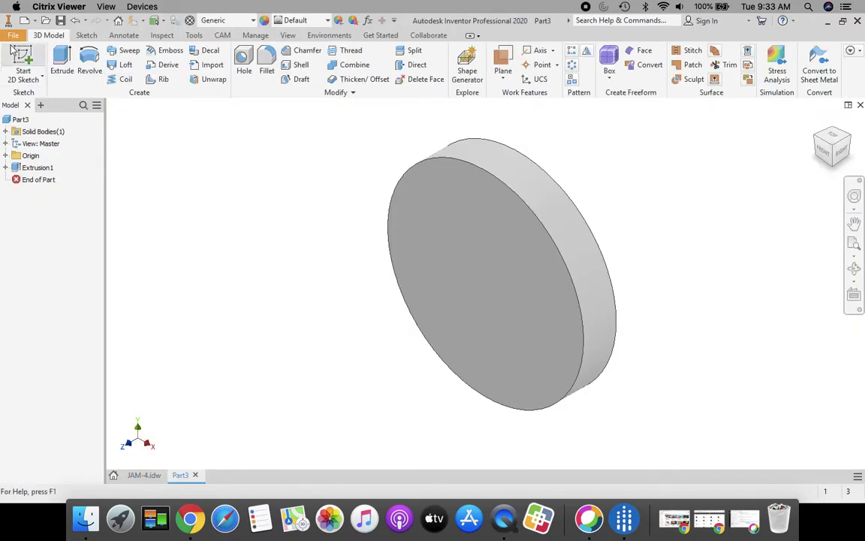
click(24, 56)
click(497, 327)
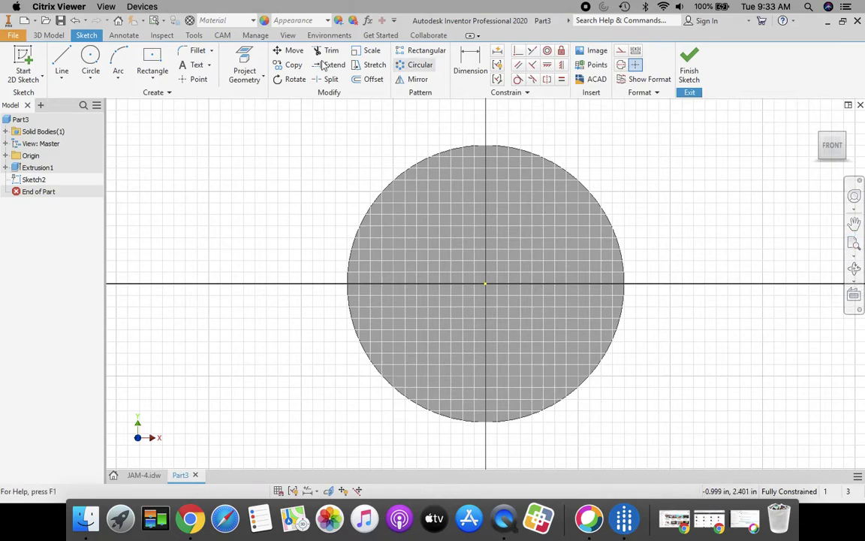
Draw a vertical line about 1.69 in long from the disc's centre up past its top edge
click(62, 60)
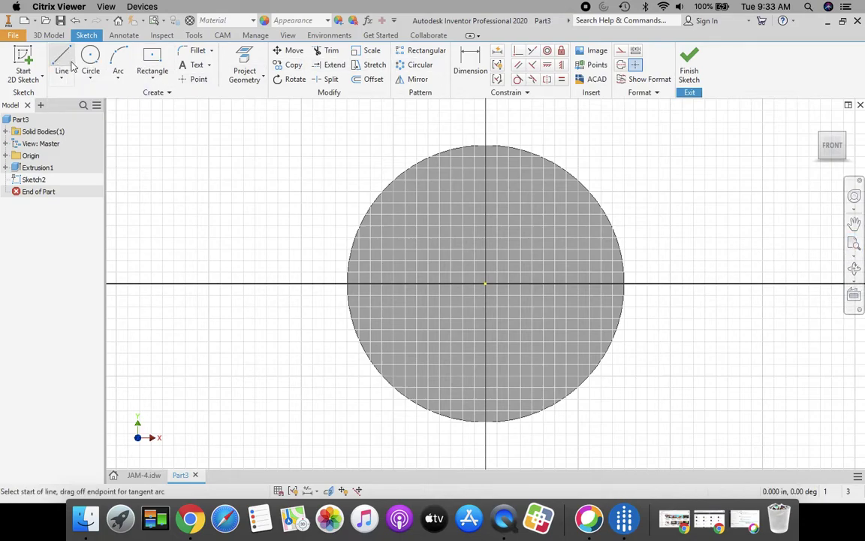
click(485, 284)
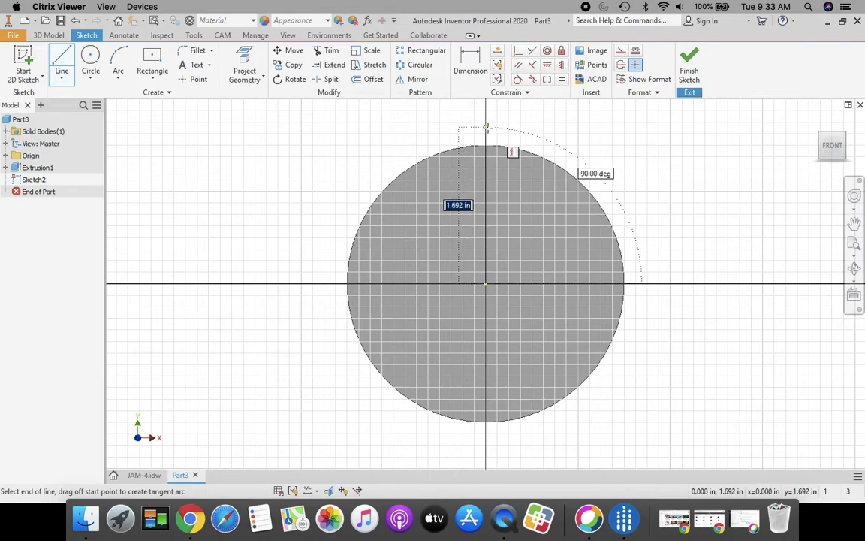
click(486, 128)
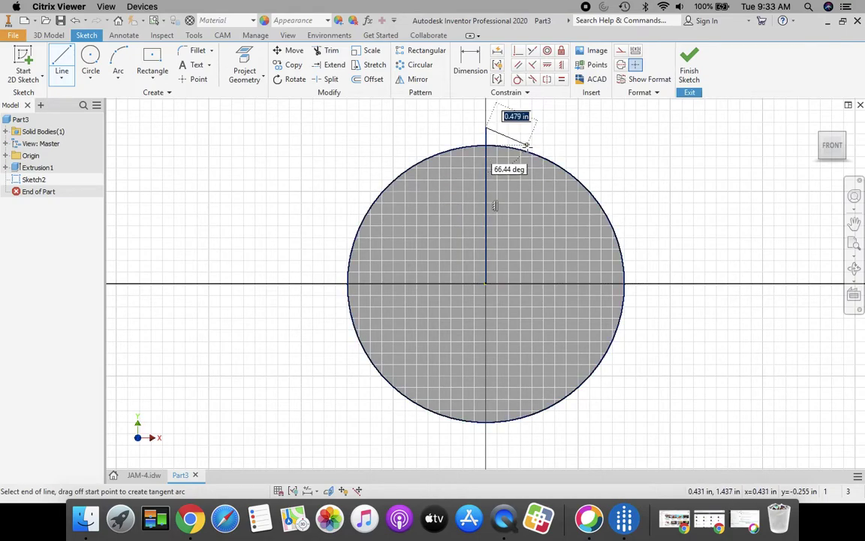
key(Escape)
Draw an angled line about 1.95 in long from the disc's centre out past its upper-right edge
click(61, 64)
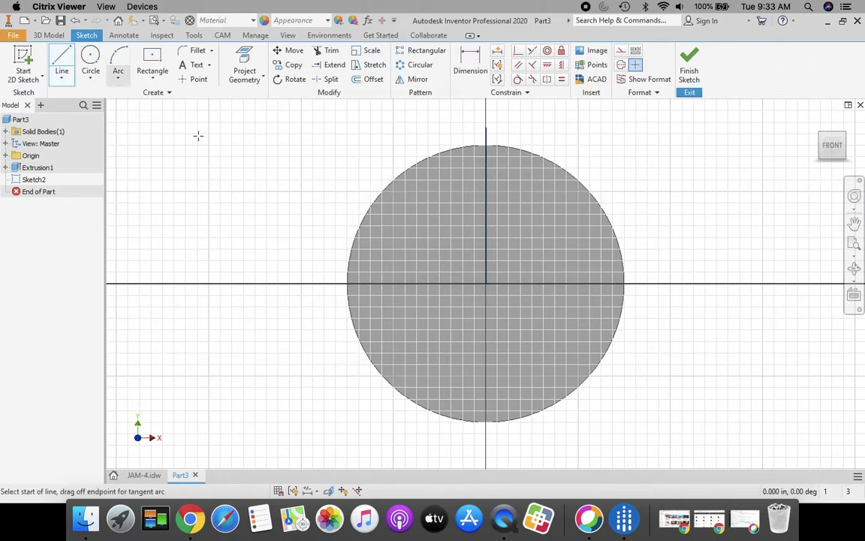
click(486, 283)
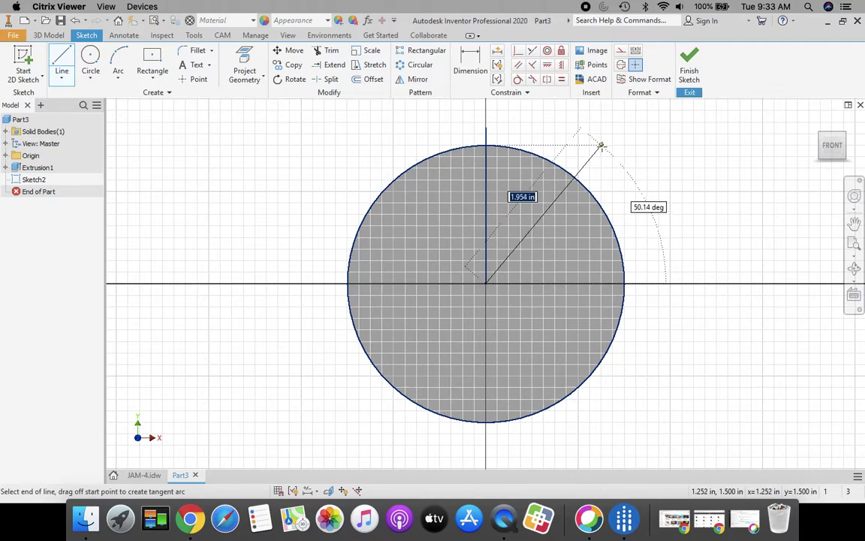
click(601, 145)
key(Escape)
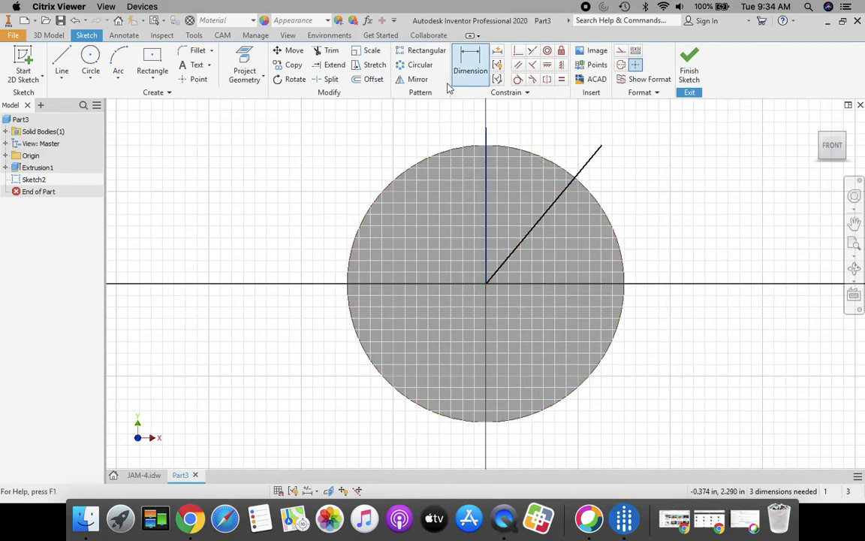
Dimension the angle between the vertical line and the angled line as 45 degrees
click(467, 74)
click(487, 139)
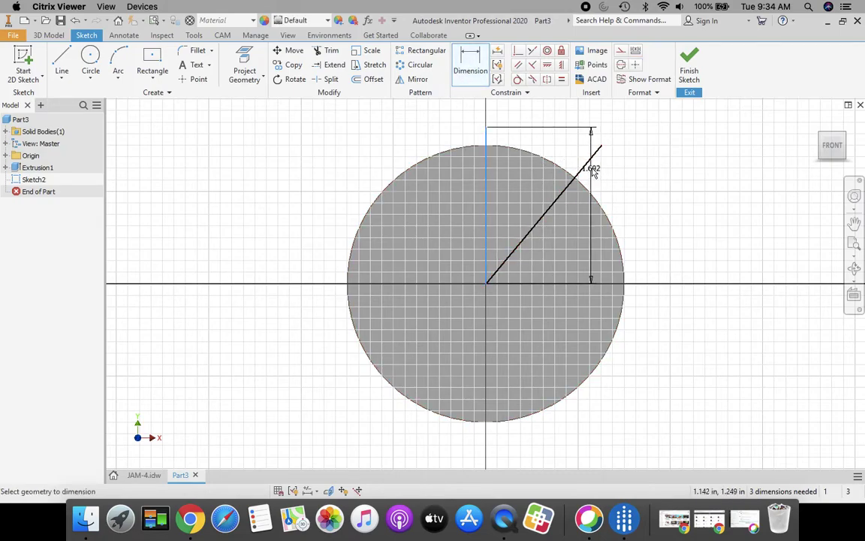
click(585, 168)
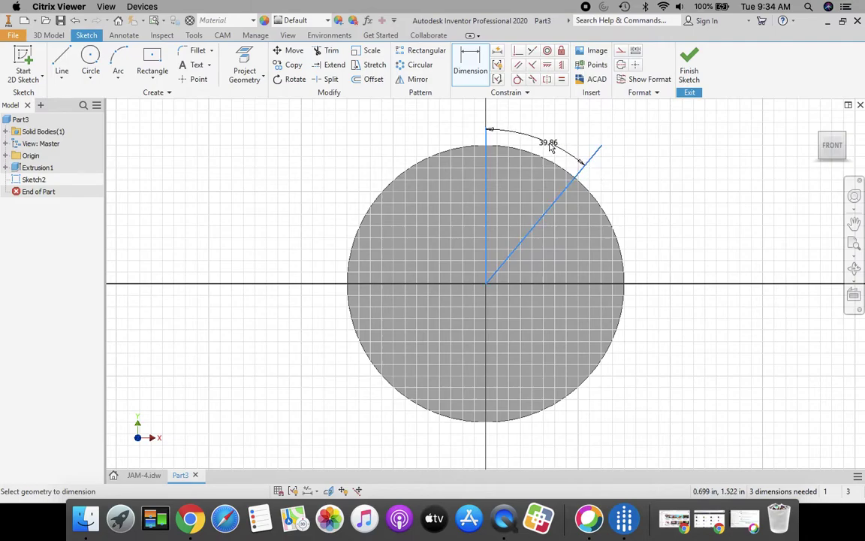
click(549, 145)
text(4)
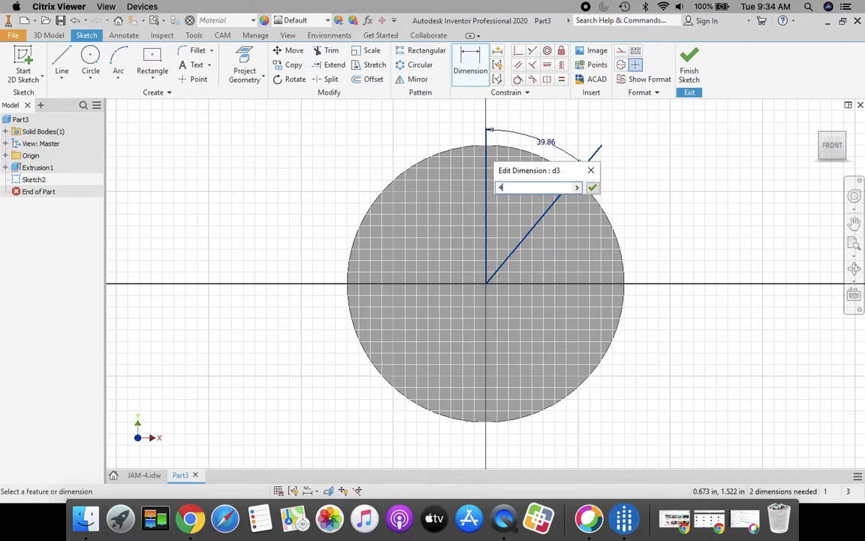
text(5)
key(Return)
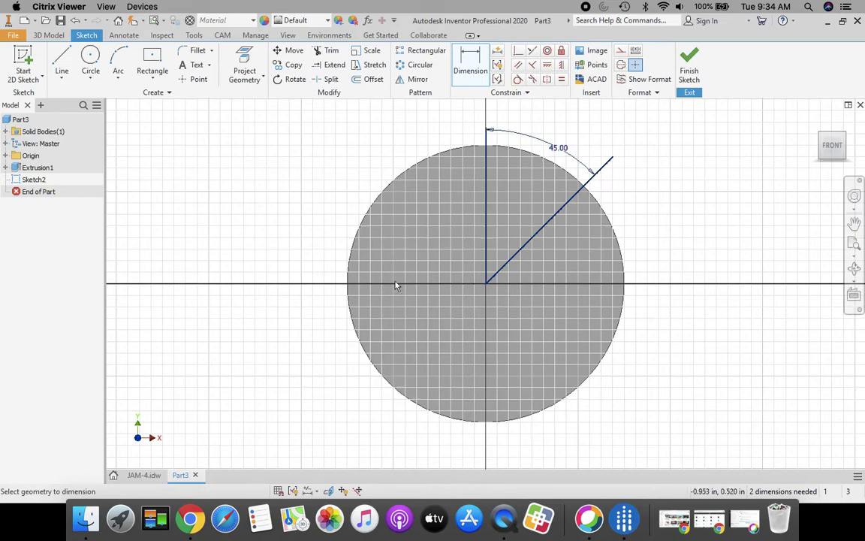
Check the bolt hole circle size in the JAM-4 drawing and draw a 2.25 in diameter circle centred on the part's disc
click(144, 476)
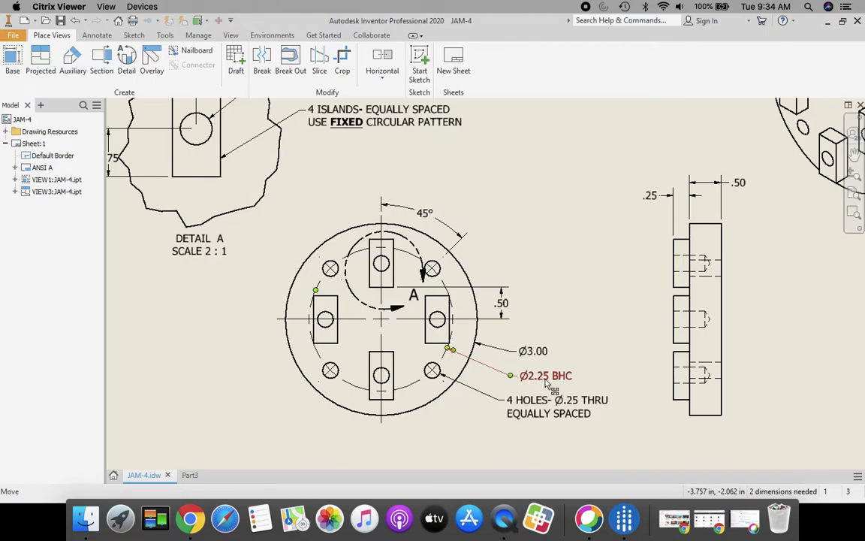
click(189, 475)
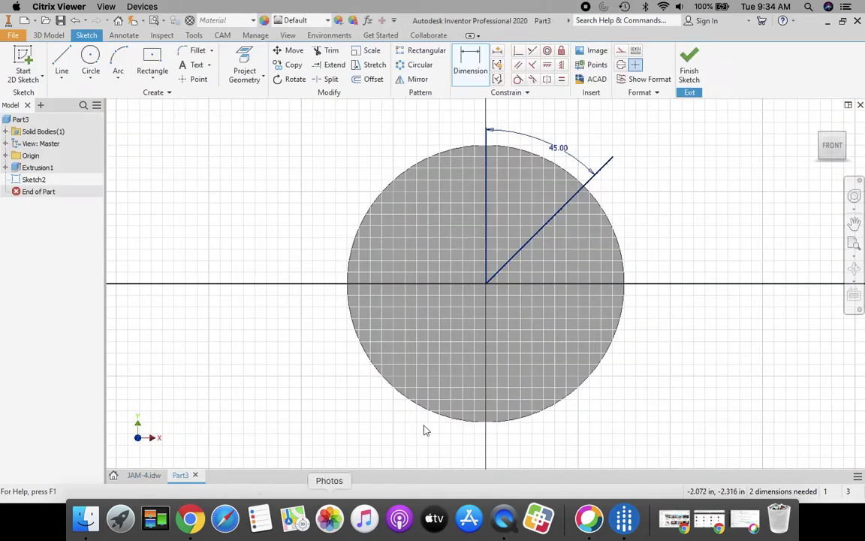
click(91, 57)
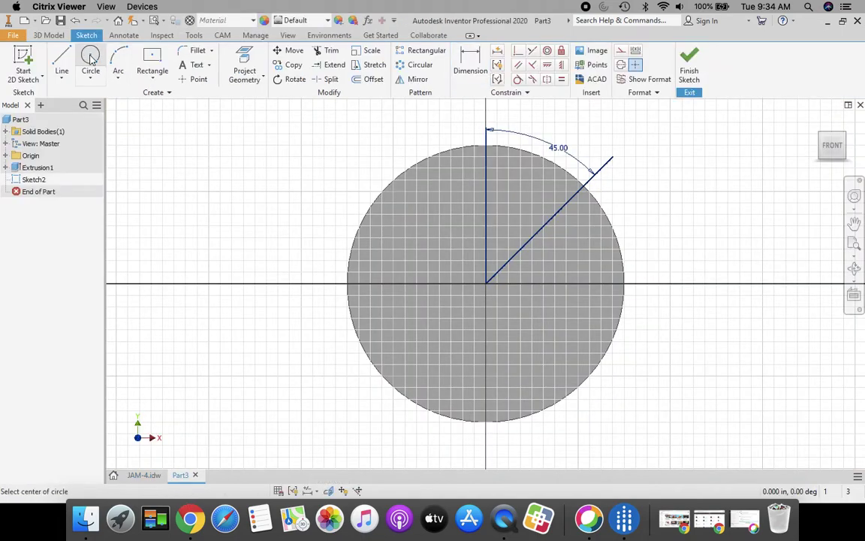
click(486, 283)
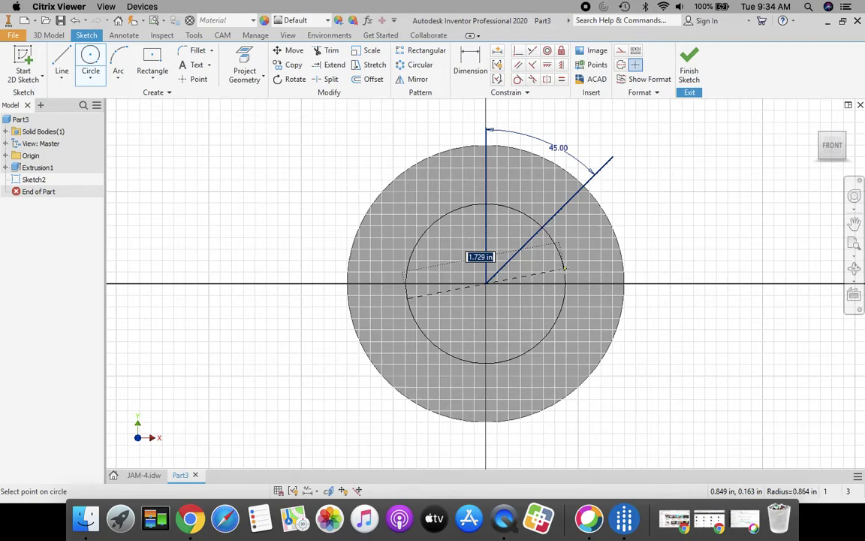
text(2.)
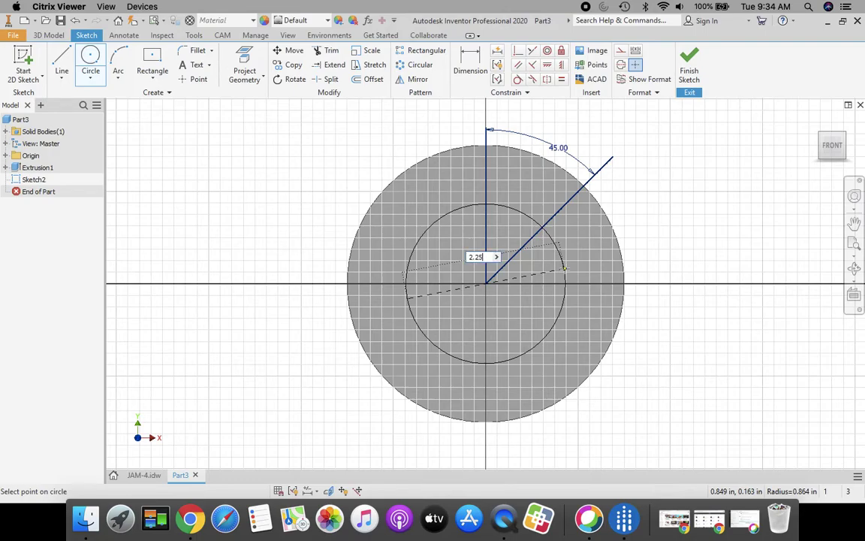
text(25)
key(Return)
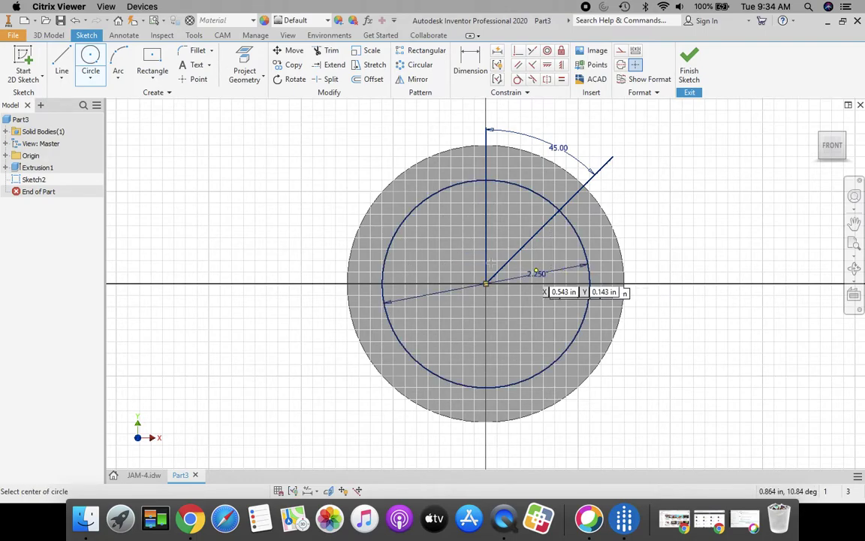
key(Escape)
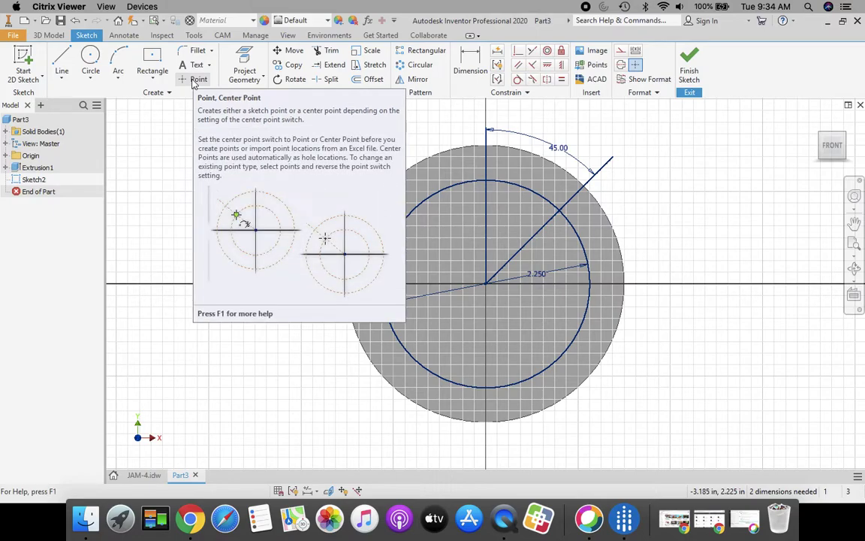
Place a centre point where the angled line crosses the 2.25 in bolt hole circle
click(195, 81)
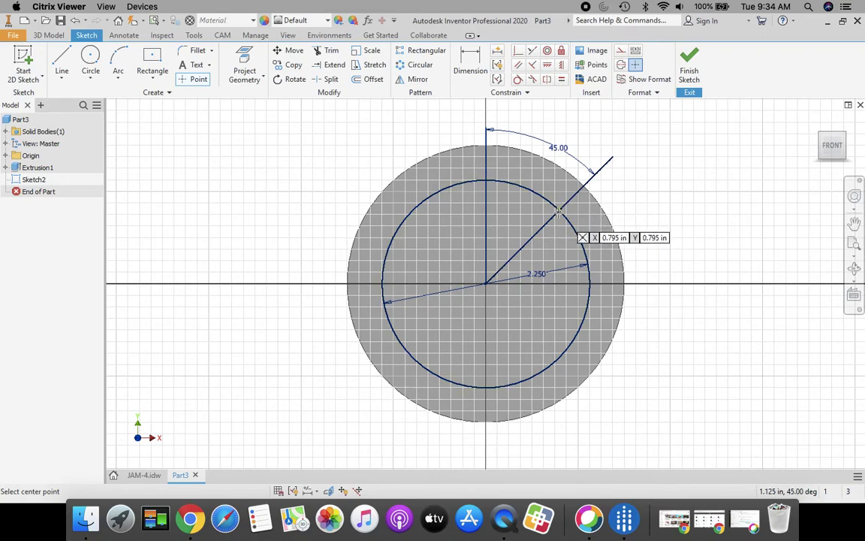
click(560, 211)
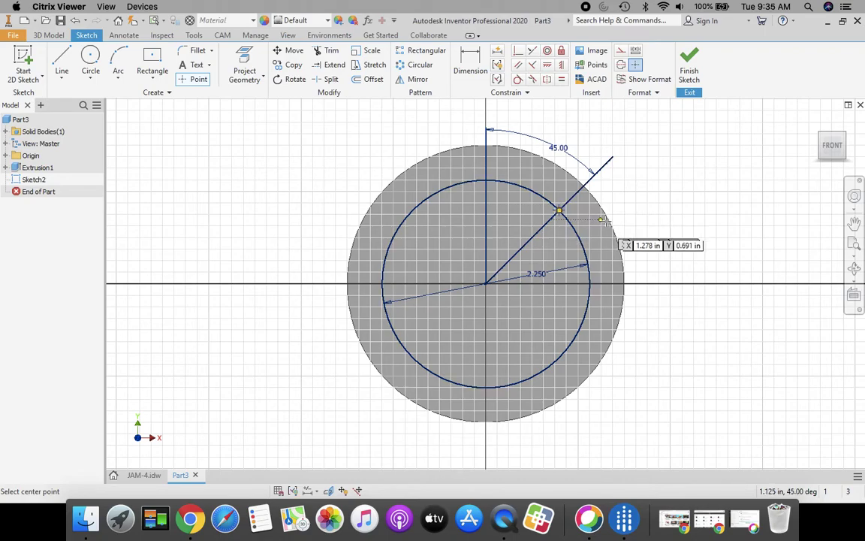
key(Escape)
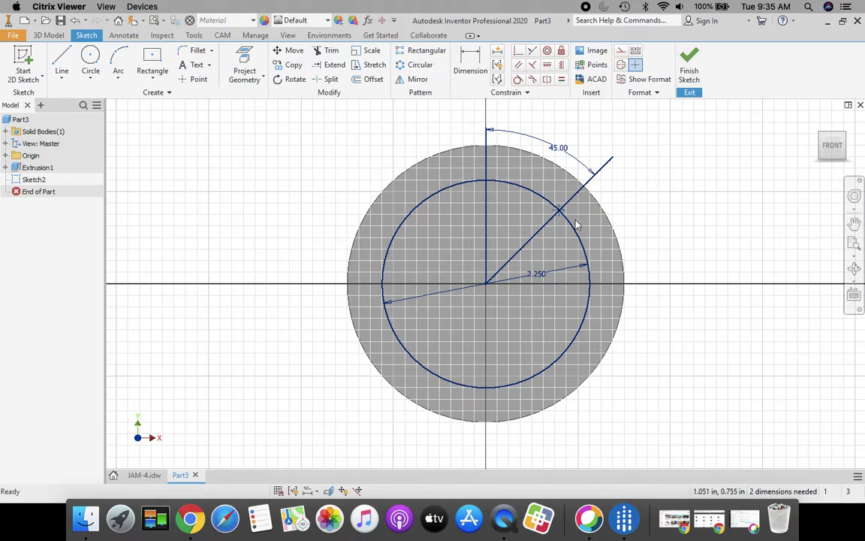
Circular-pattern the centre point about the disc's centre with 4 instances over 360 degrees
click(414, 65)
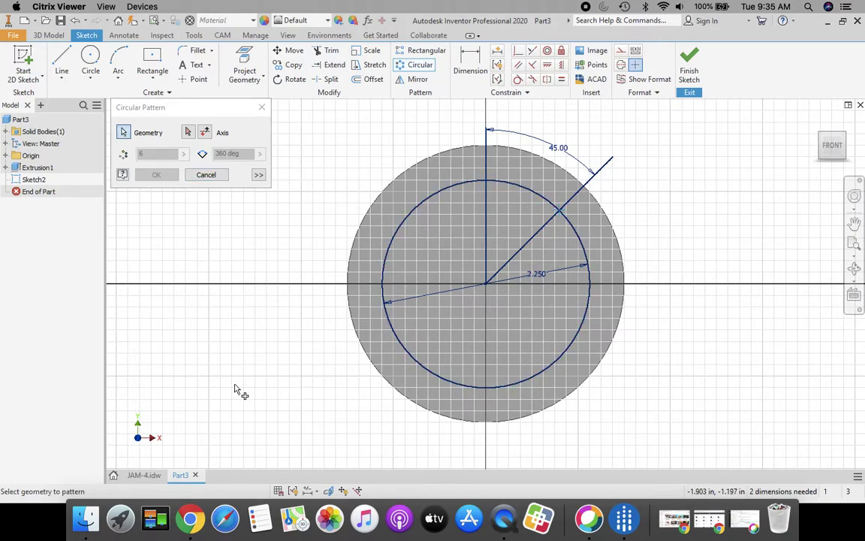
click(188, 133)
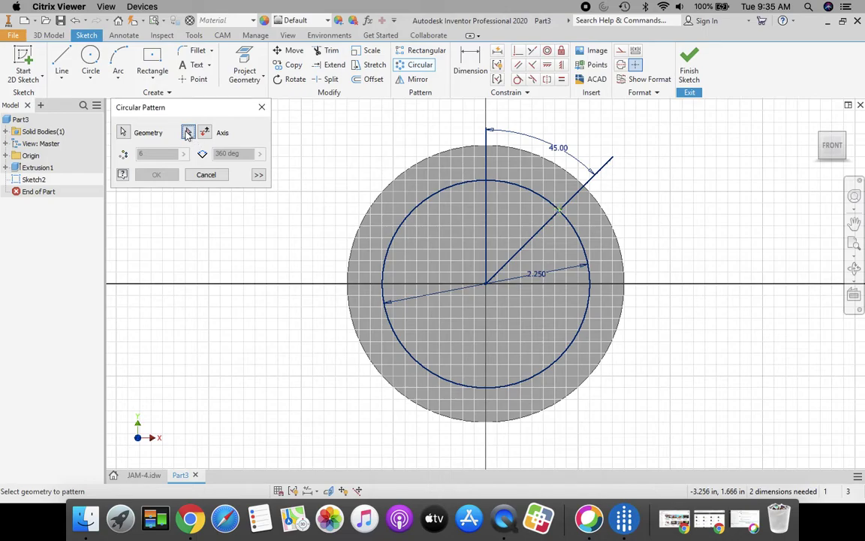
click(487, 285)
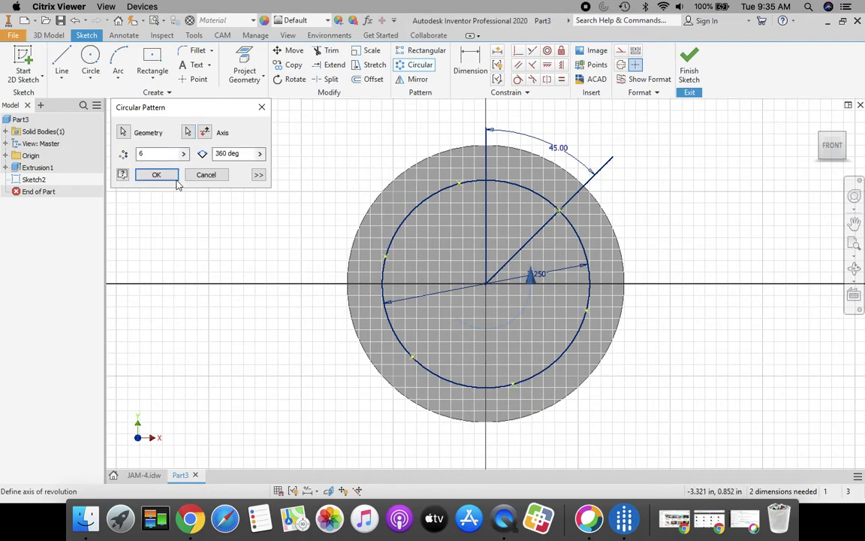
double_click(142, 155)
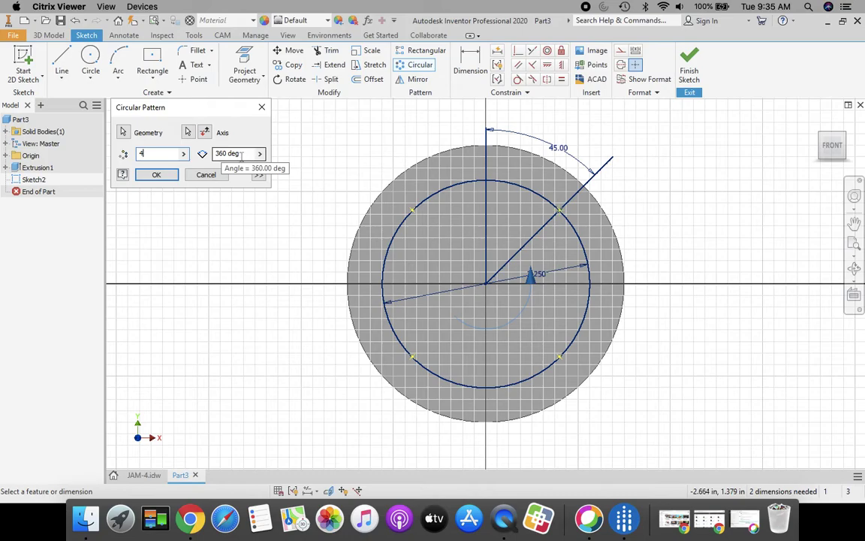
click(158, 179)
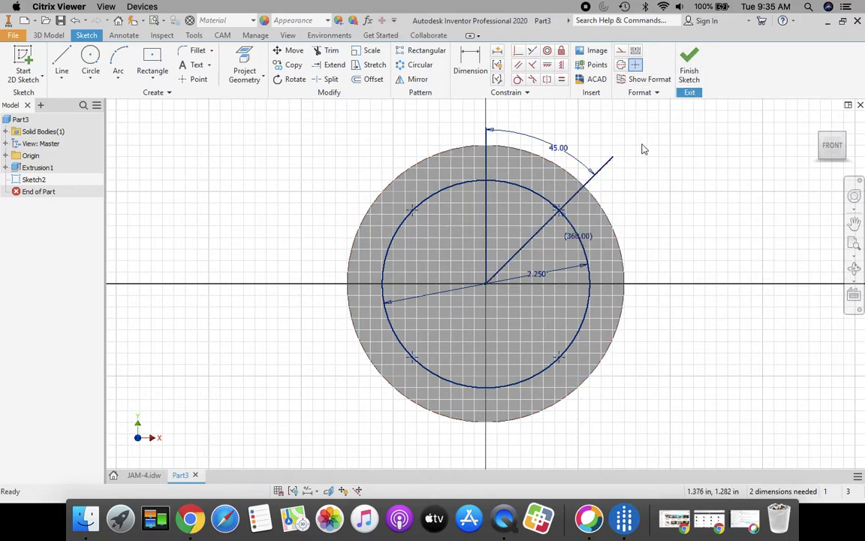
Finish the sketch and, after checking the hole note in the drawing, cut simple 0.25 in through-all holes at the four patterned points
click(689, 66)
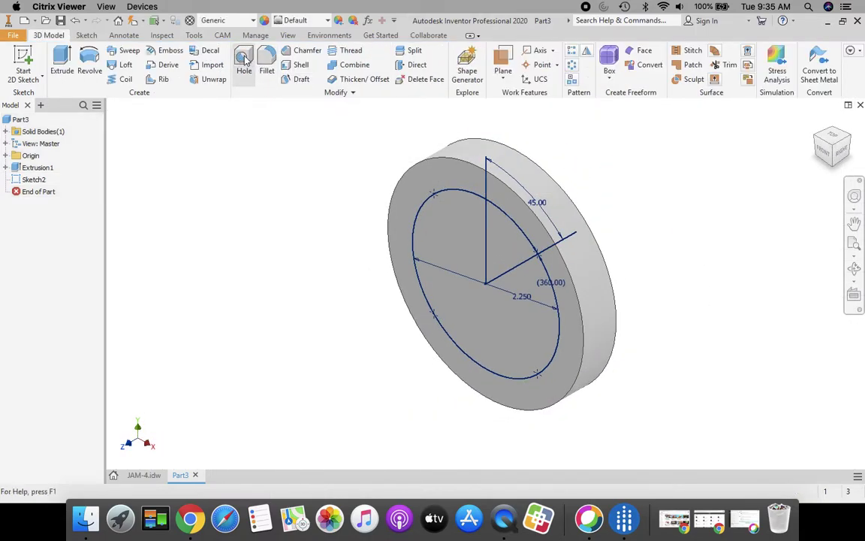
click(239, 81)
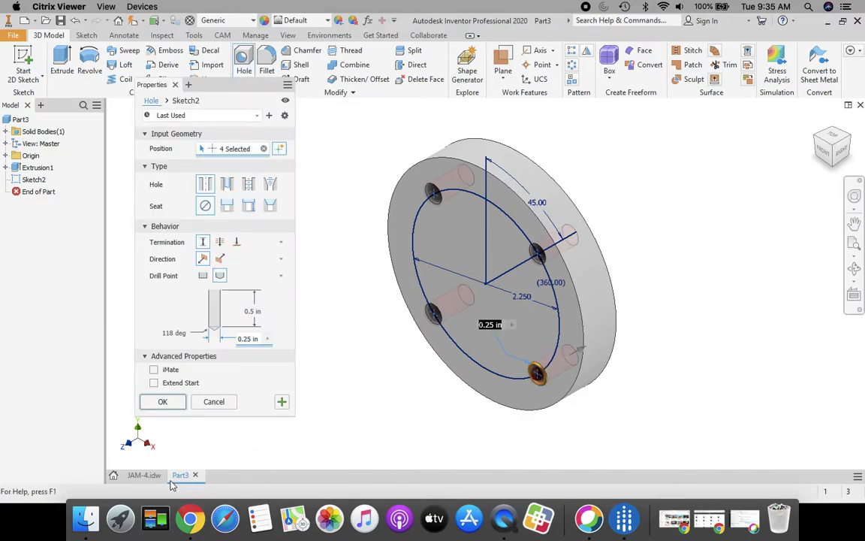
click(143, 476)
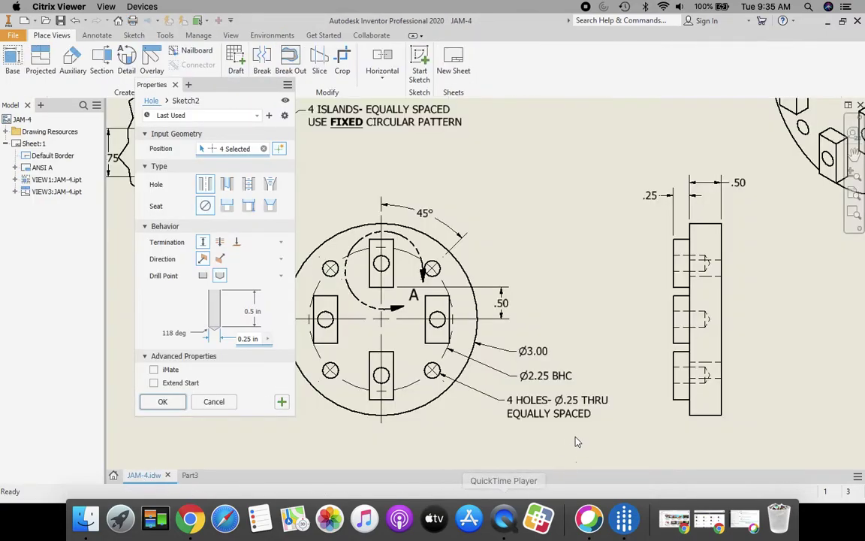
click(189, 475)
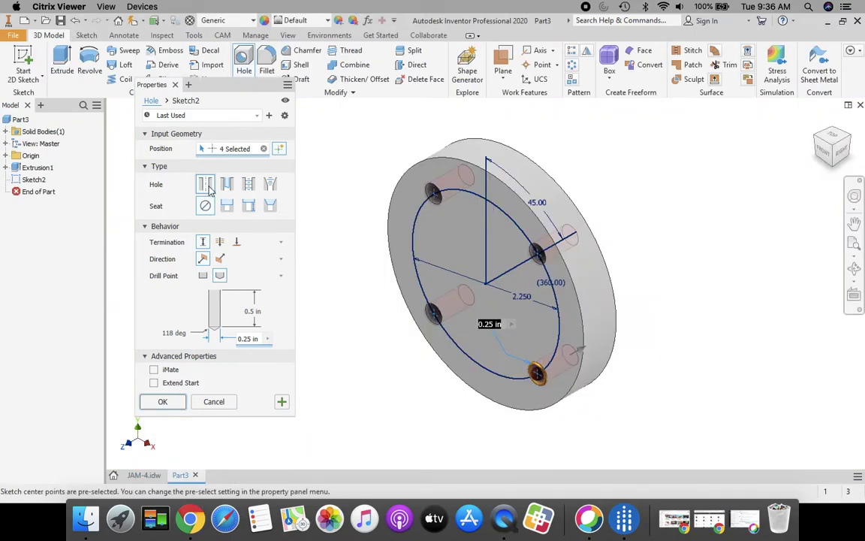
click(221, 242)
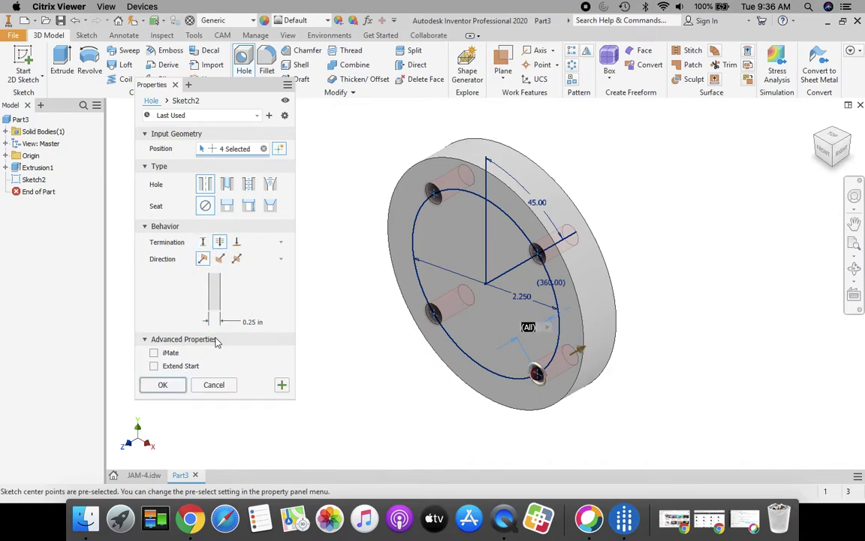
click(255, 323)
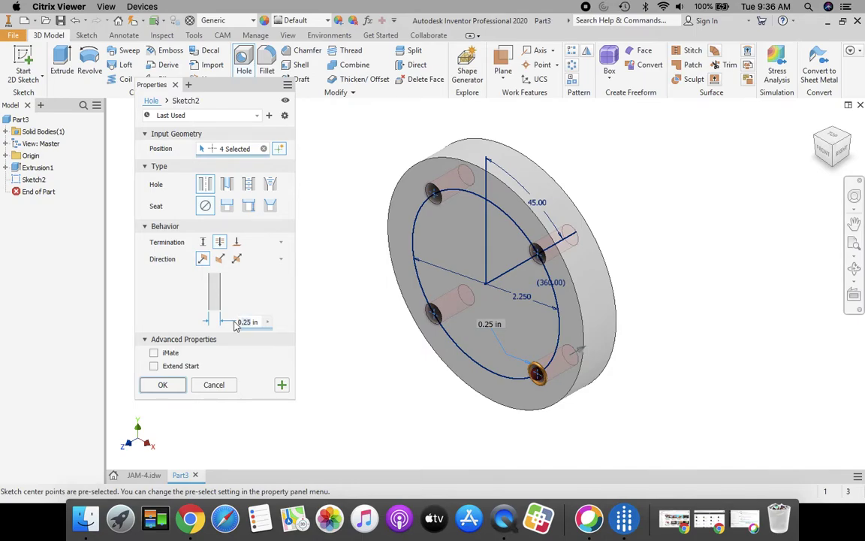
key(Delete)
click(160, 388)
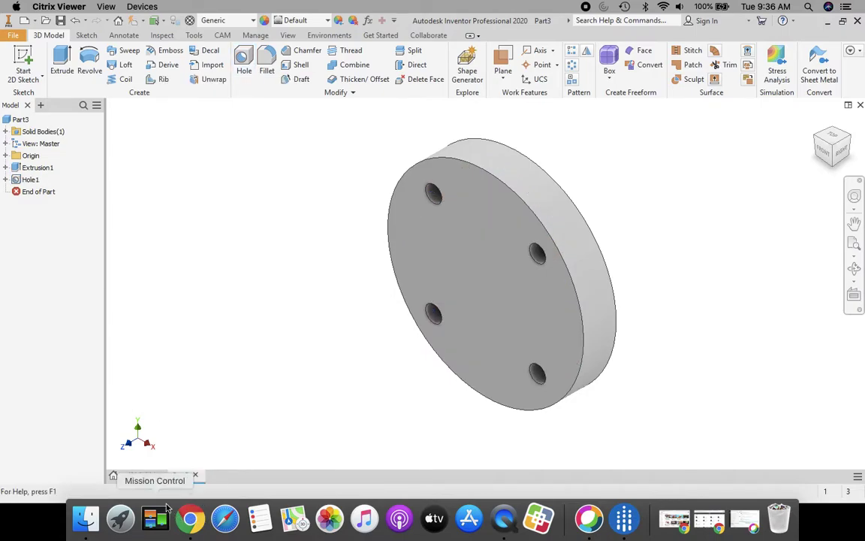
Check the island size in Detail A of the drawing and sketch a 0.375 by 0.750 in centre rectangle directly above the disc's centre
click(143, 476)
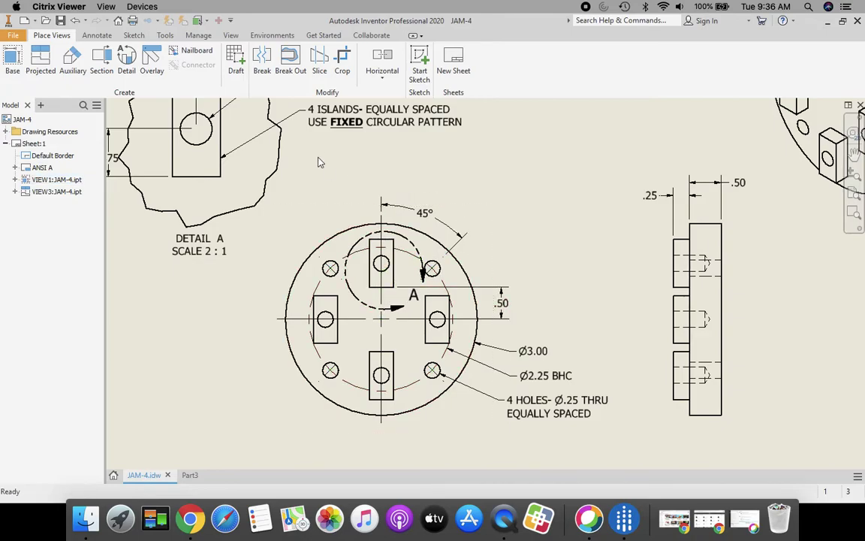
mouse_move(315, 160)
middle_down()
mouse_move(425, 226)
mouse_move(523, 313)
middle_up()
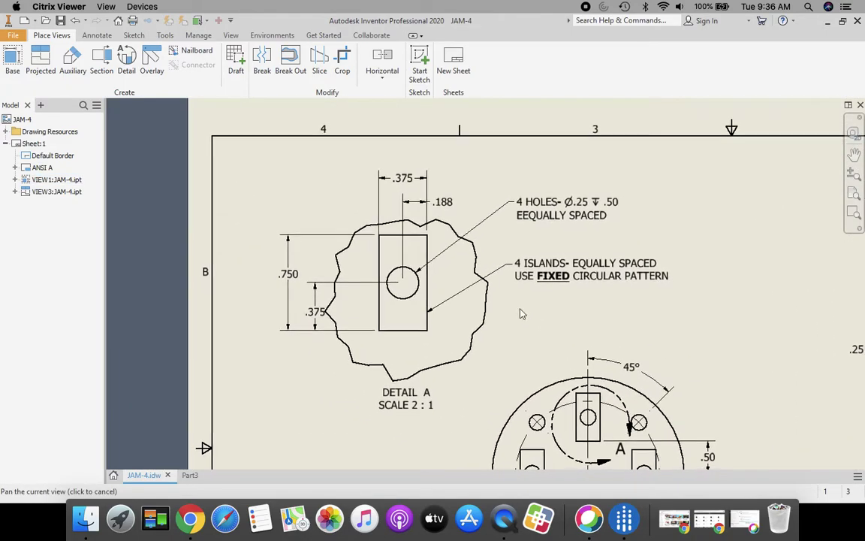
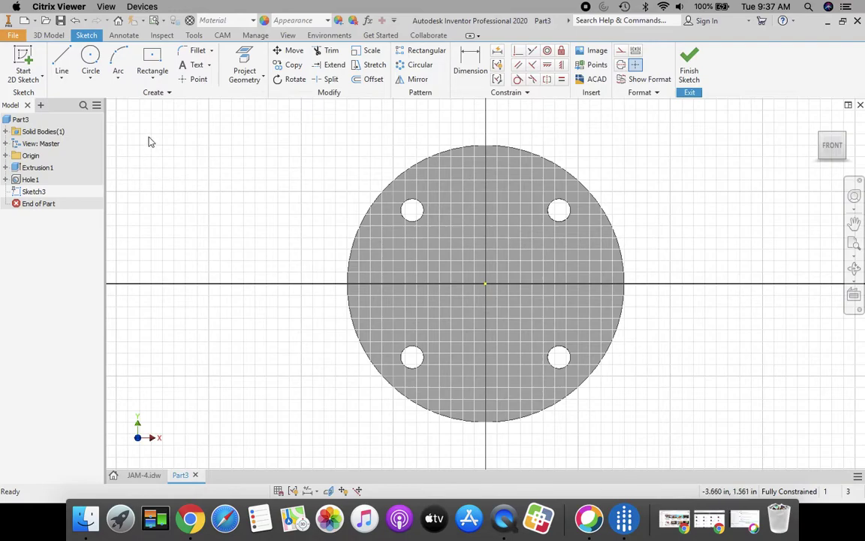
click(152, 81)
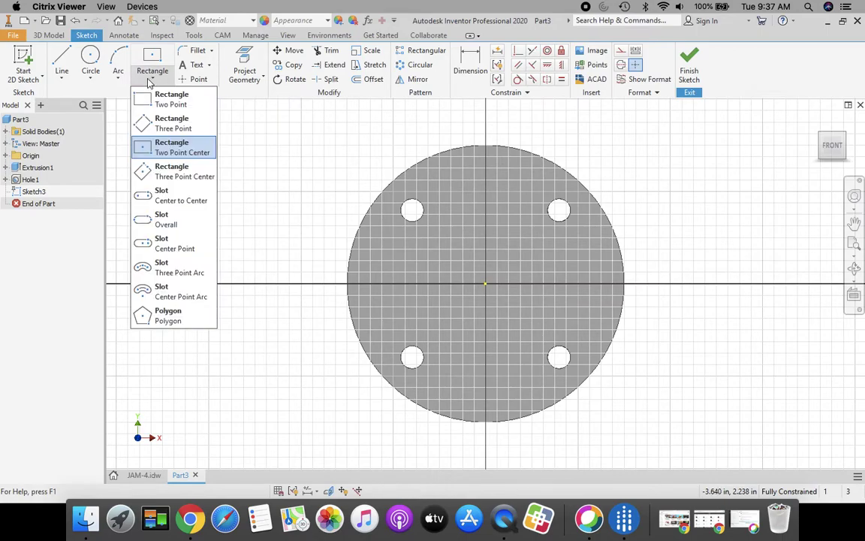
click(161, 150)
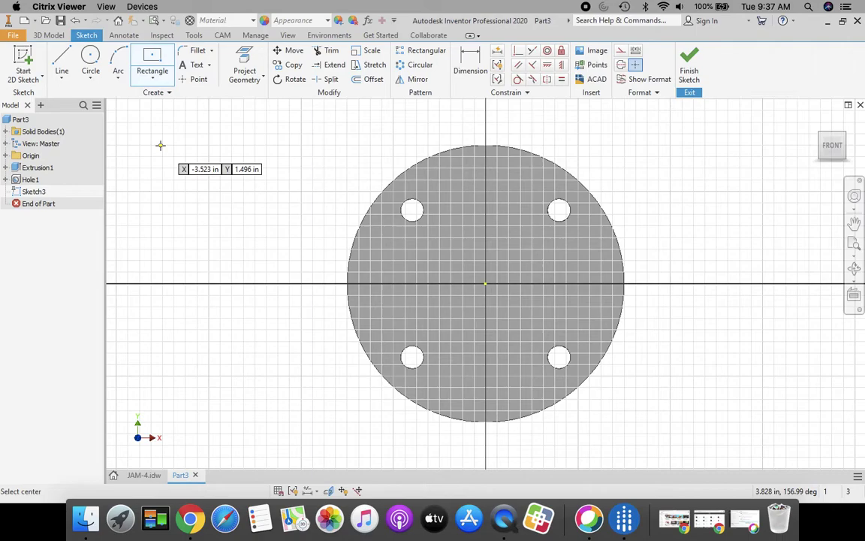
click(485, 191)
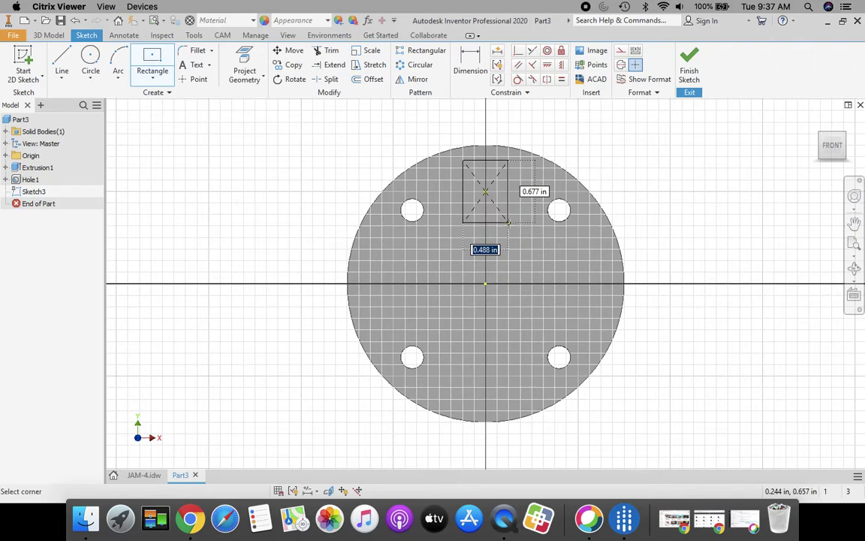
text(.375)
key(Tab)
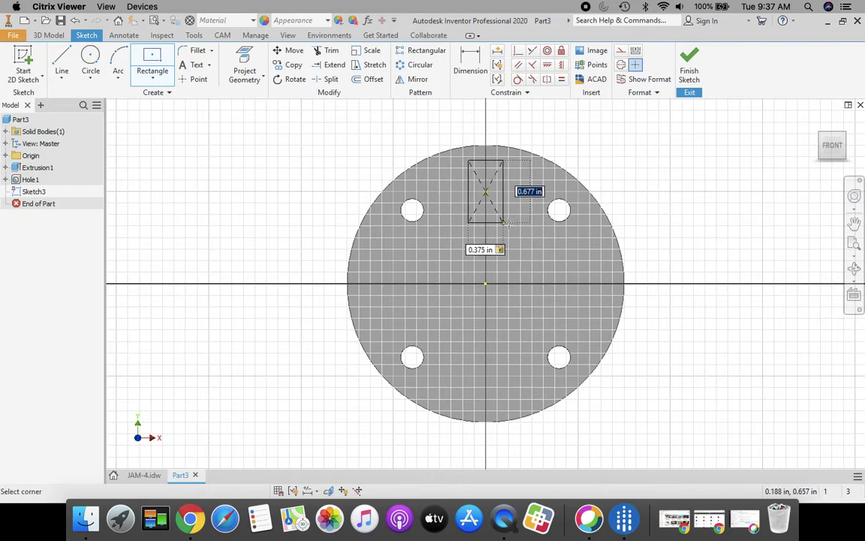
text(.750)
key(Return)
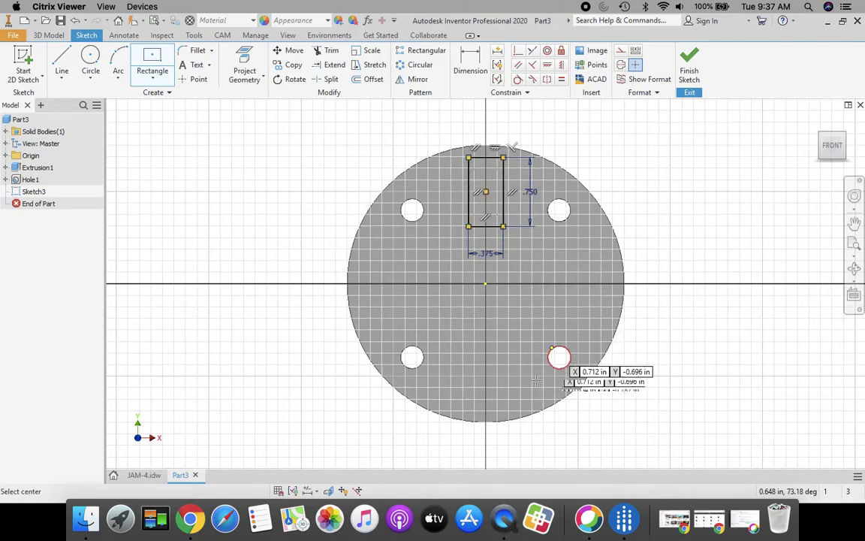
Dimension the rectangle's lower edge 0.5 in from the disc's centre
click(474, 61)
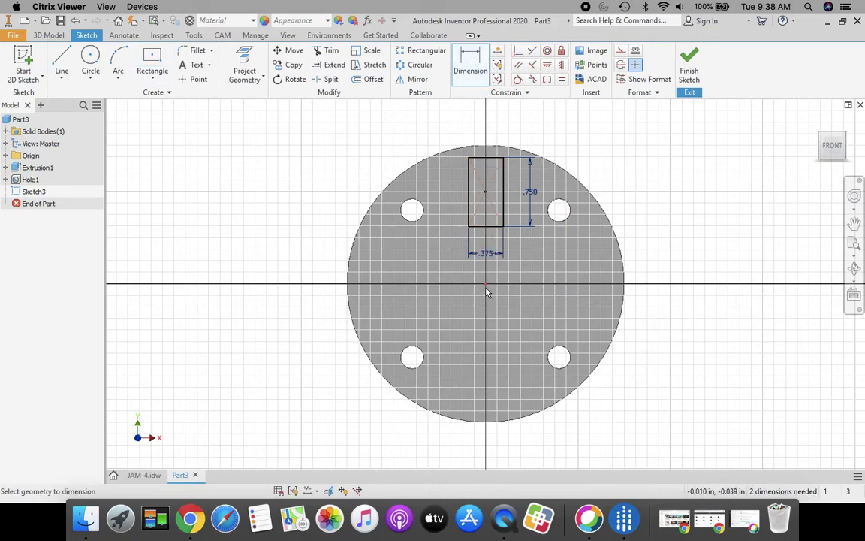
click(495, 228)
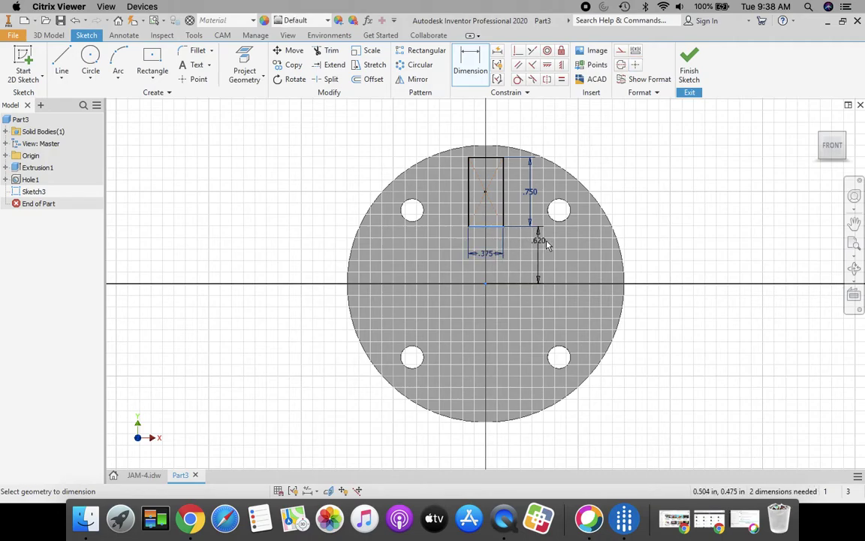
click(658, 258)
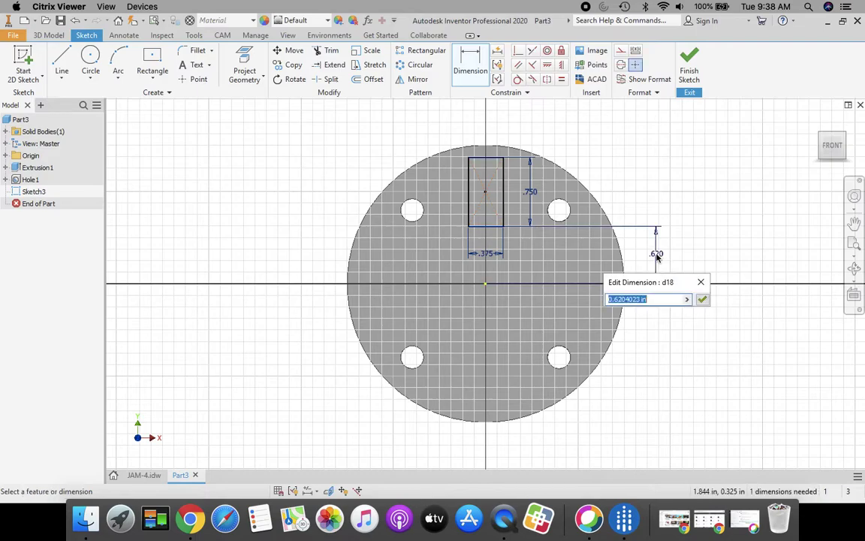
text(.)
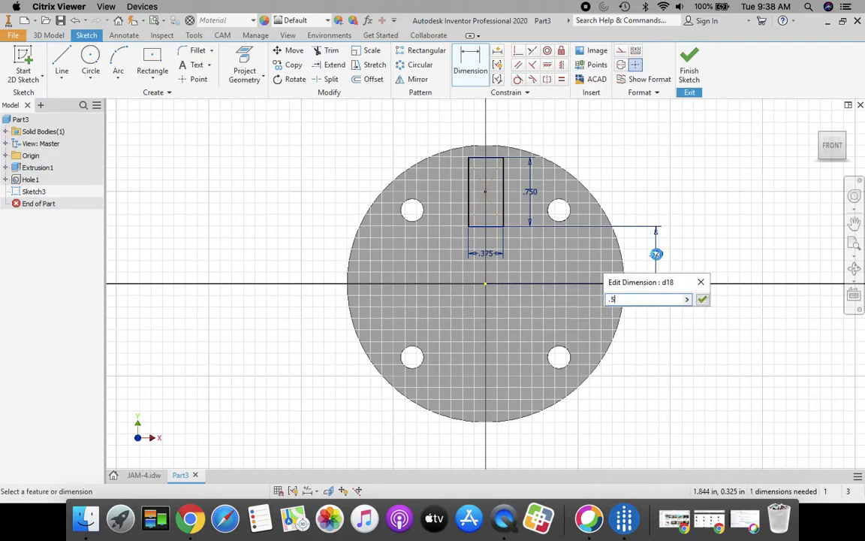
text(5)
key(Return)
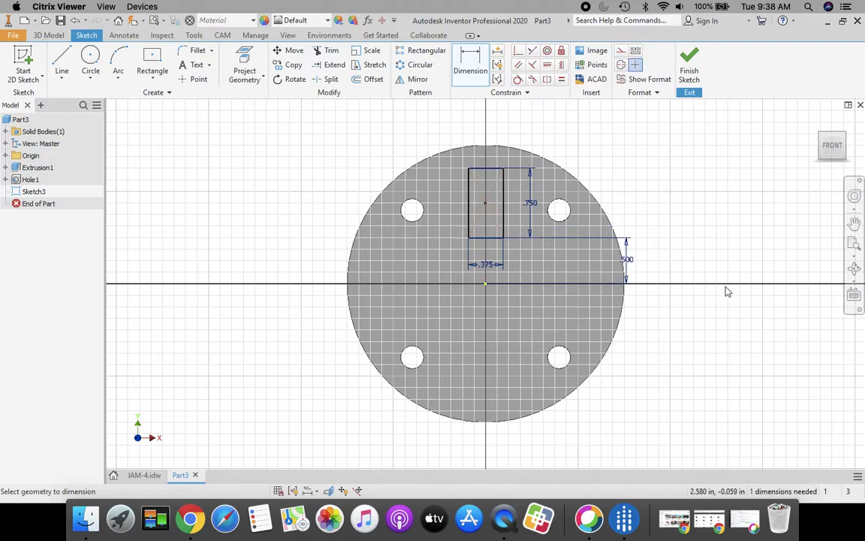
Finish the sketch and, after checking the island thickness in the drawing's side view, extrude the rectangle 0.25 in outward from the disc
click(696, 57)
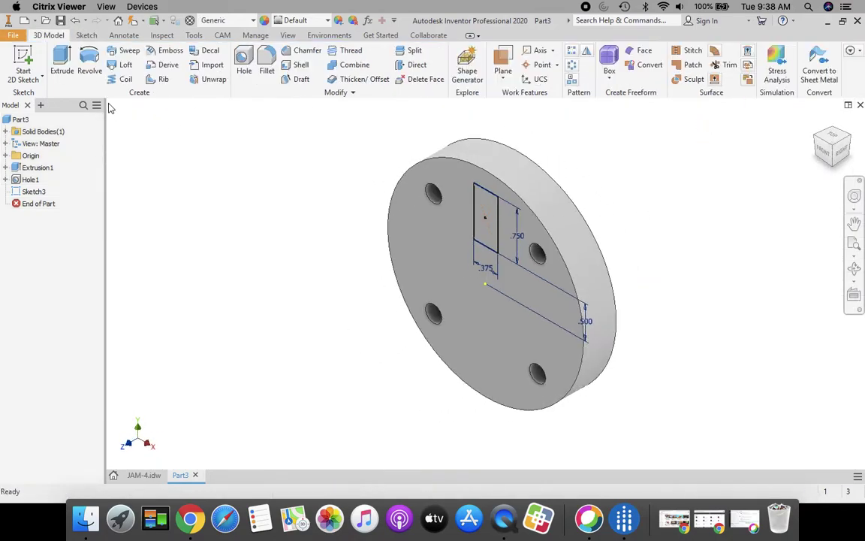
click(65, 59)
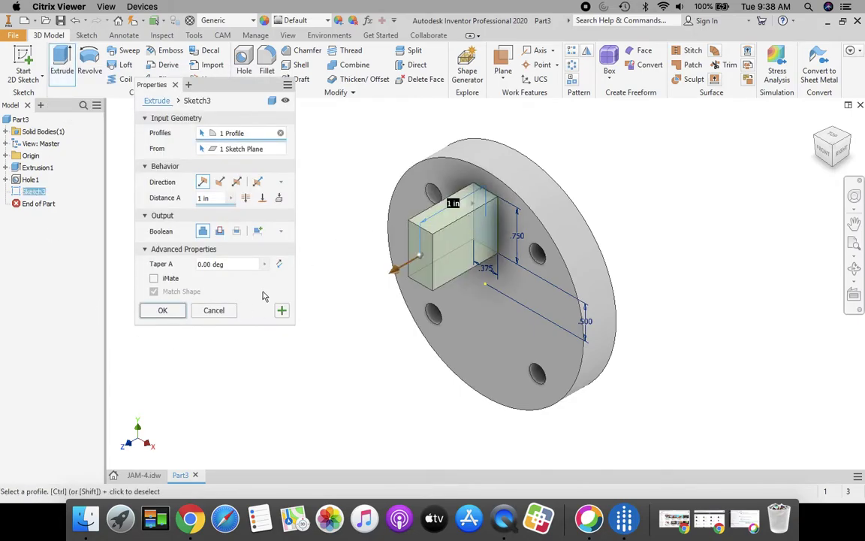
click(141, 475)
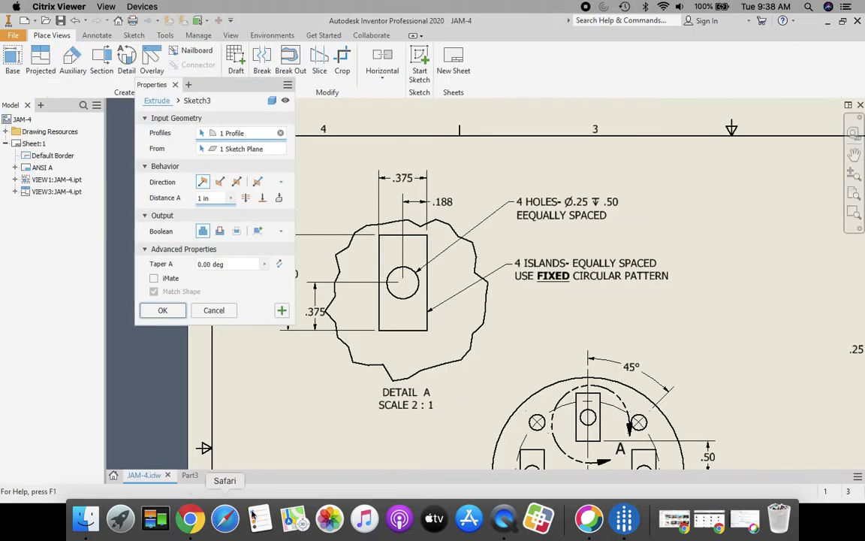
click(854, 153)
mouse_move(691, 360)
mouse_down()
mouse_move(530, 275)
mouse_move(382, 277)
mouse_move(413, 221)
mouse_move(488, 201)
mouse_up()
key(Escape)
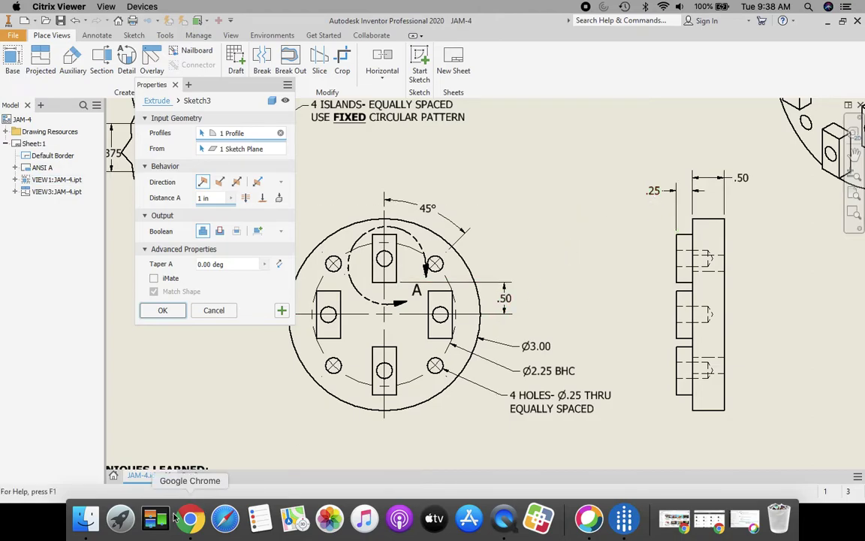
click(190, 477)
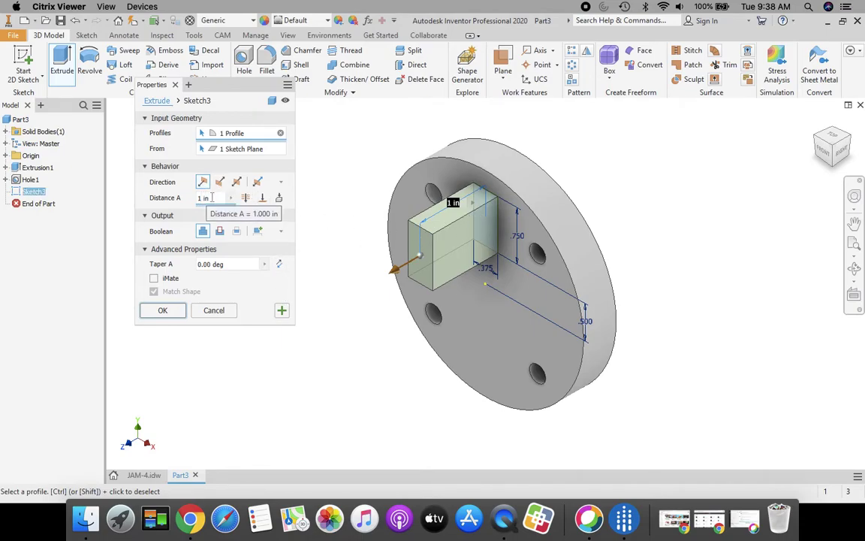
drag(212, 197, 196, 198)
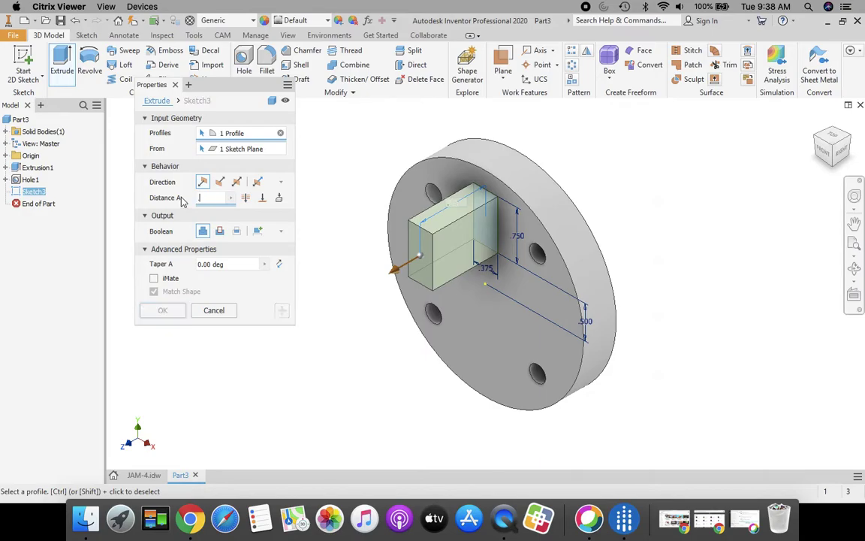
text(.25)
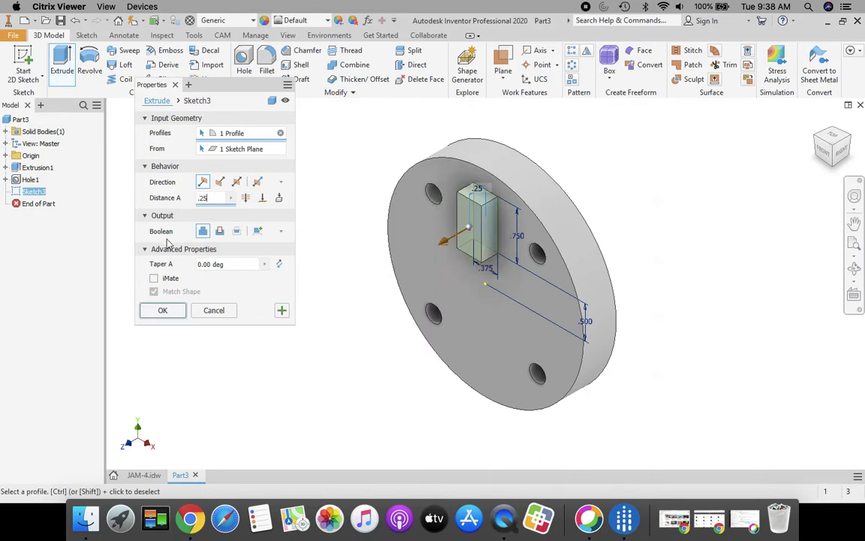
click(162, 314)
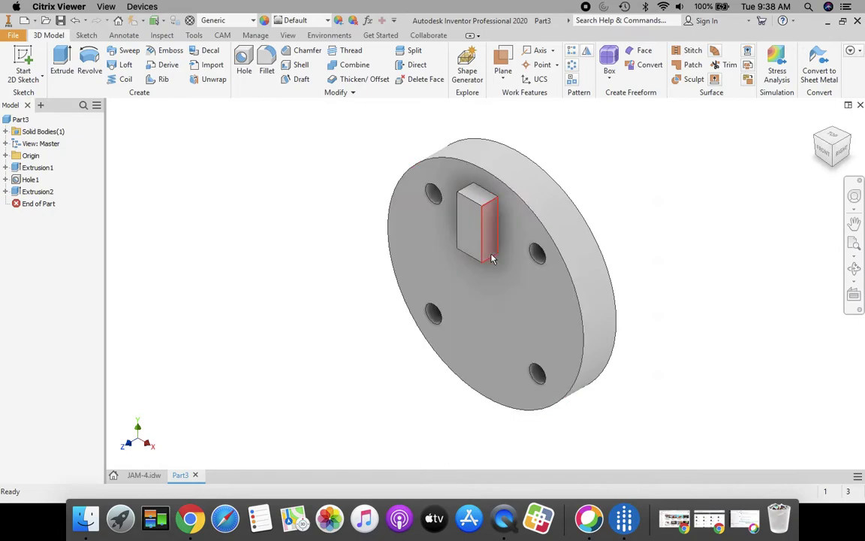
Check the island hole's note and location in the drawing, then start a sketch on the island's front face and place a point near its middle
click(143, 476)
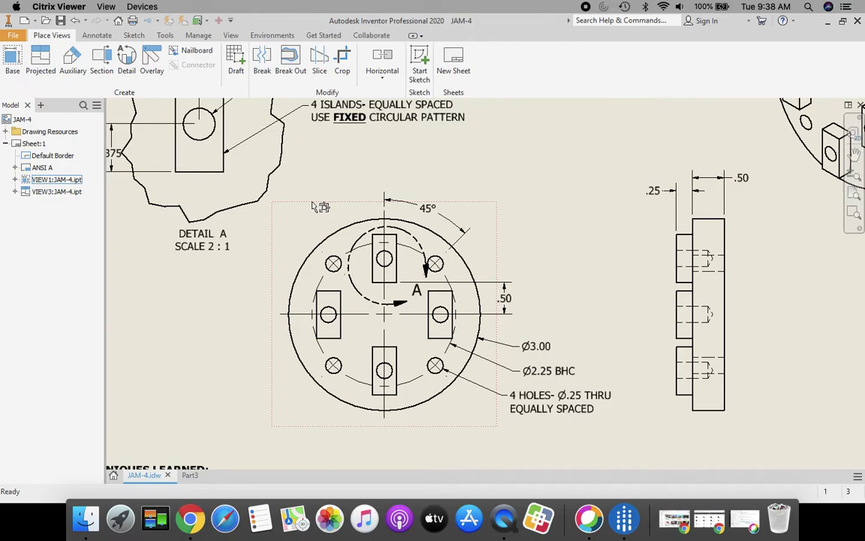
middle_drag(235, 162, 397, 270)
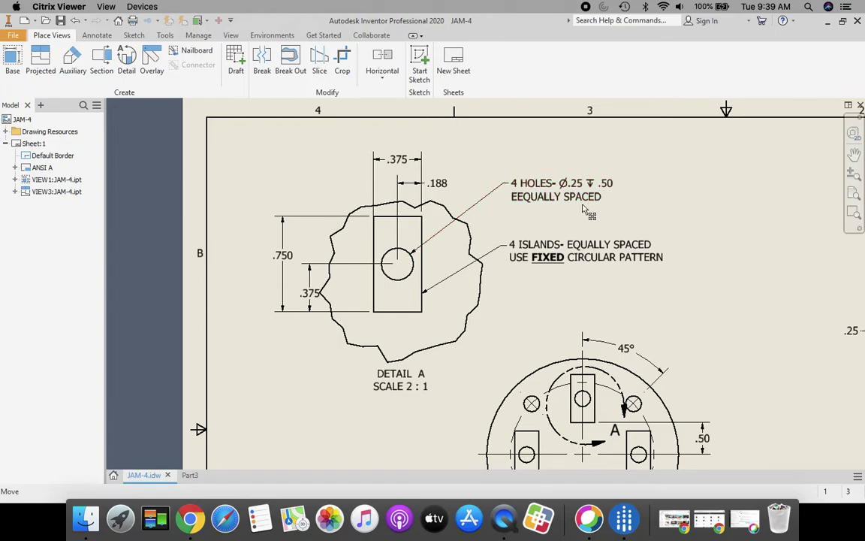
click(188, 474)
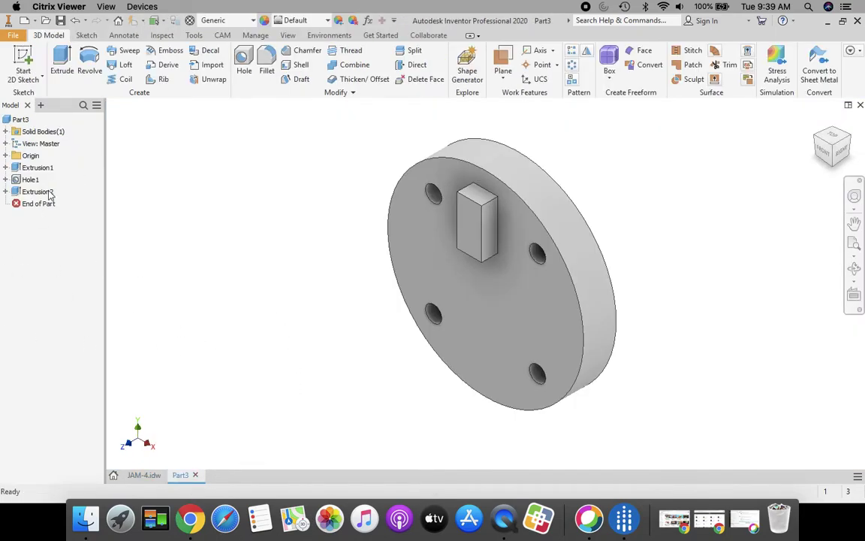
click(23, 59)
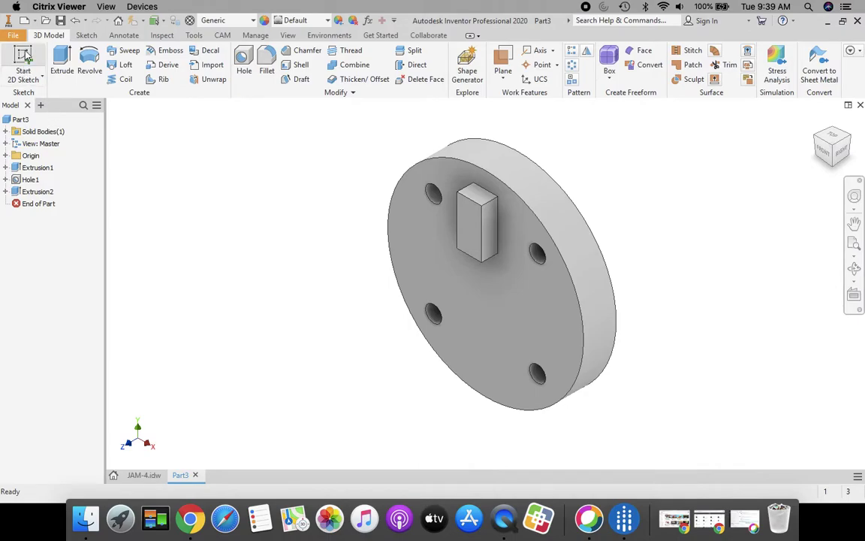
click(474, 226)
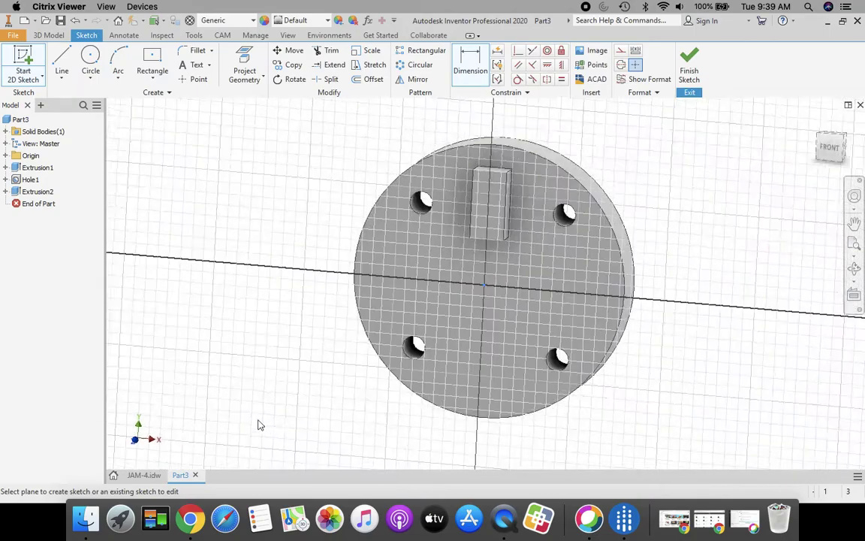
click(197, 79)
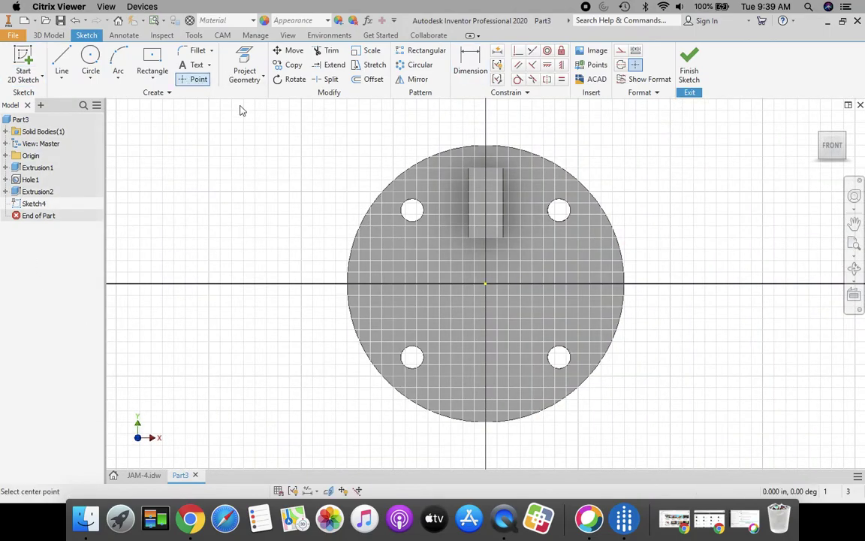
click(490, 199)
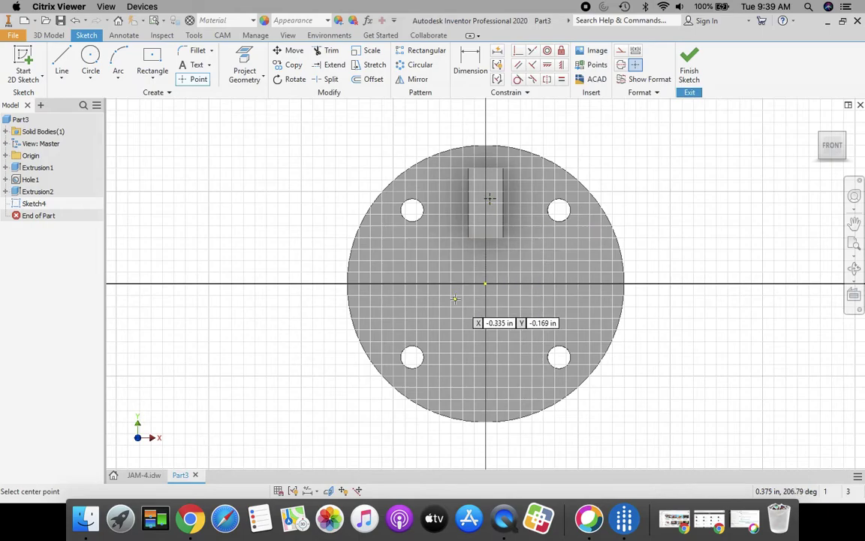
key(Escape)
Dimension the point 0.188 in from the island's right edge
click(470, 67)
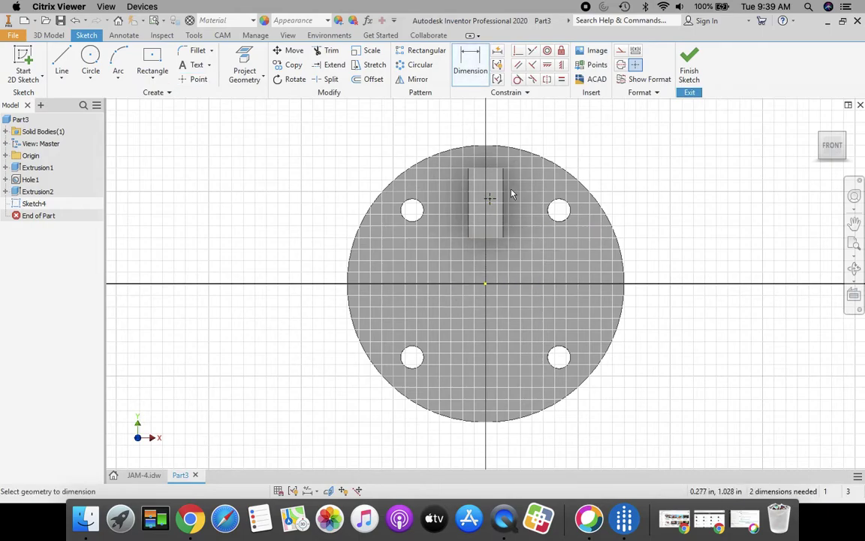
click(504, 198)
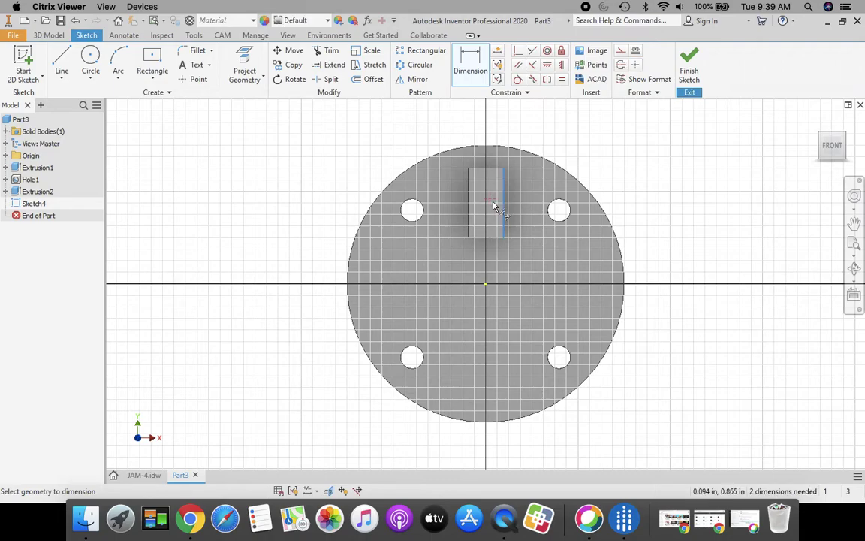
click(491, 202)
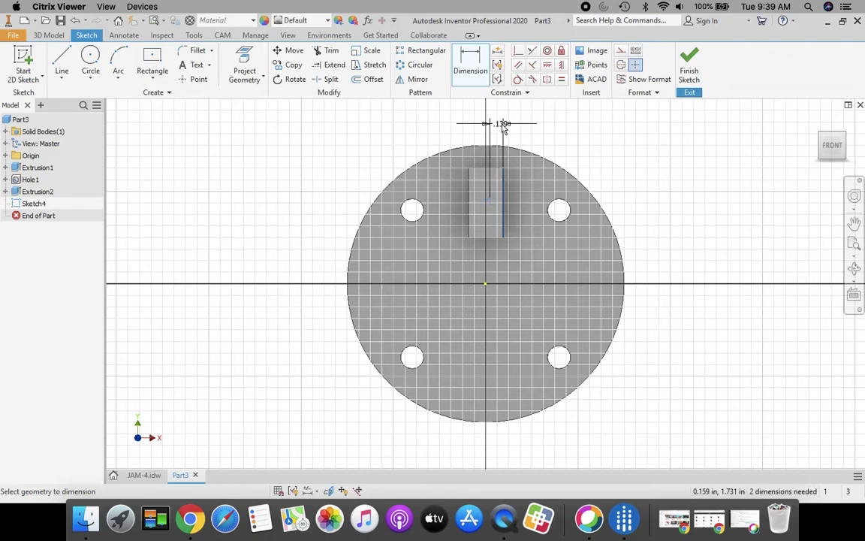
click(503, 139)
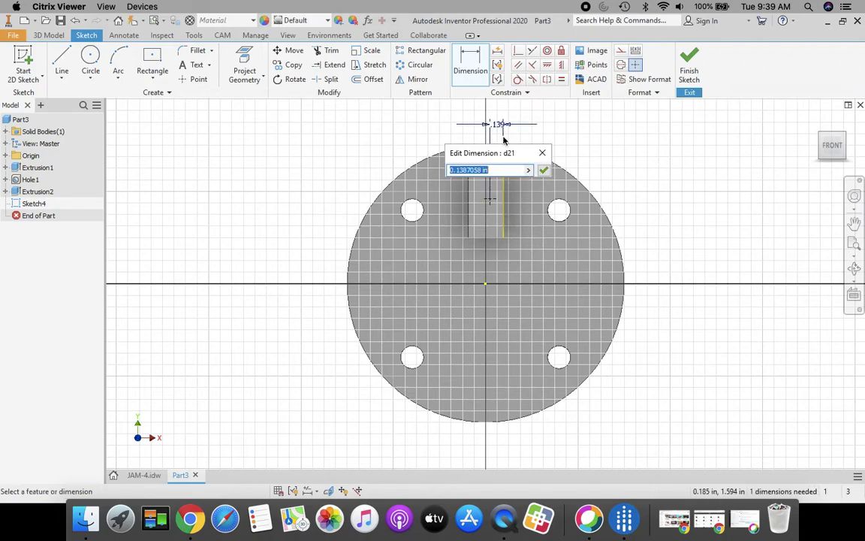
text(.188)
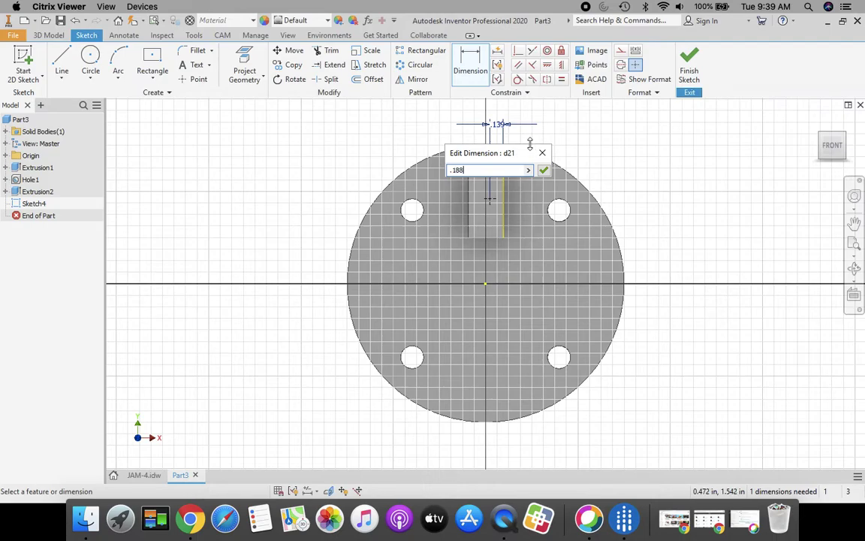
click(543, 169)
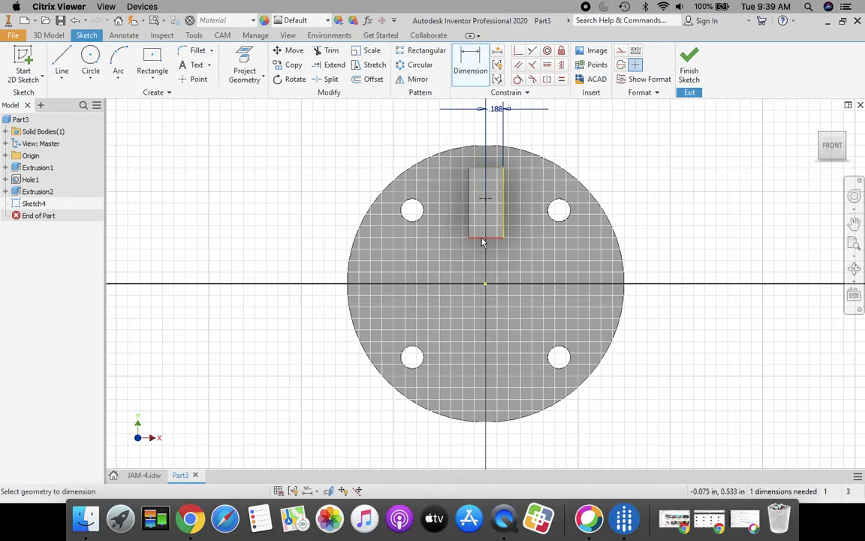
Dimension the point 0.375 in from the island's lower edge and finish the sketch
click(483, 240)
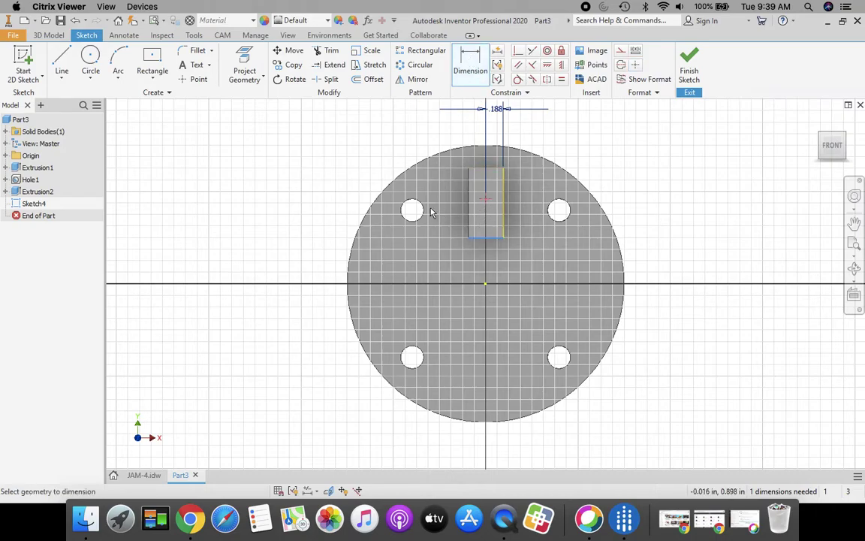
click(309, 223)
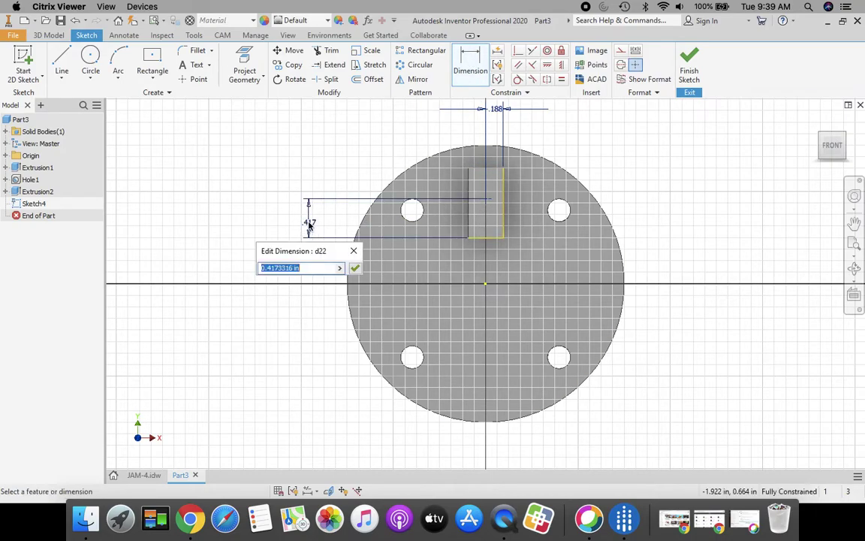
text(.375)
click(355, 268)
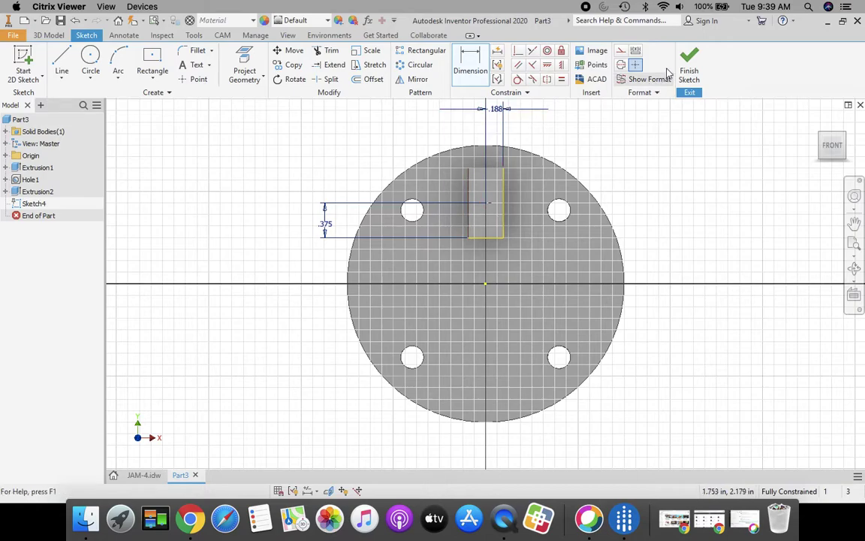
click(692, 62)
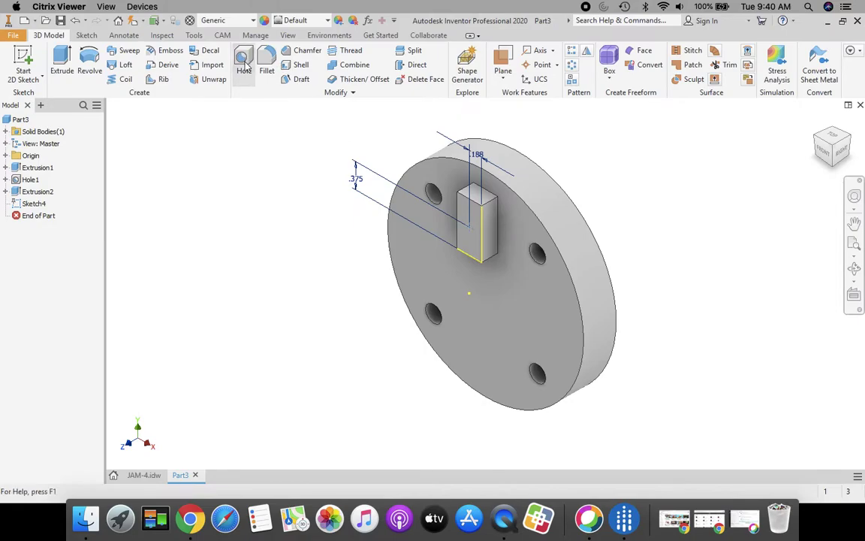
Create a simple hole at the island's sketch point with distance termination, 0.5 in deep and 0.25 in in diameter
click(244, 63)
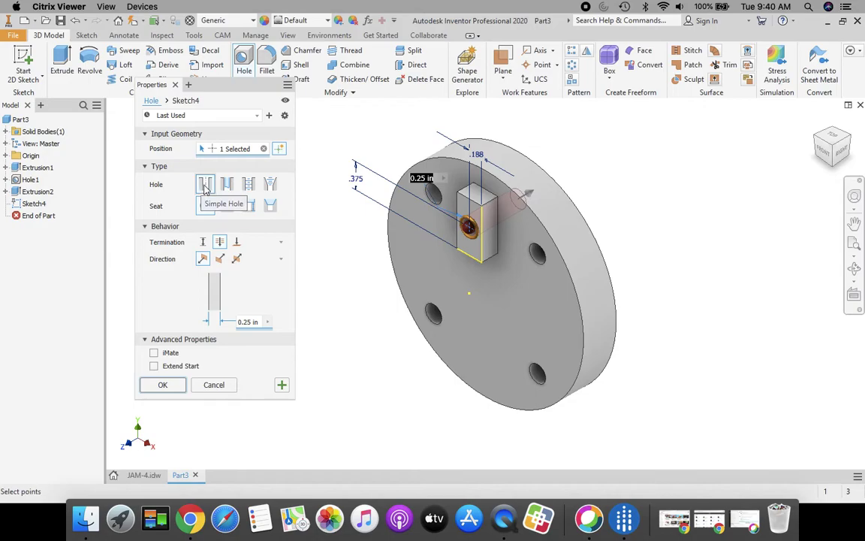
click(202, 243)
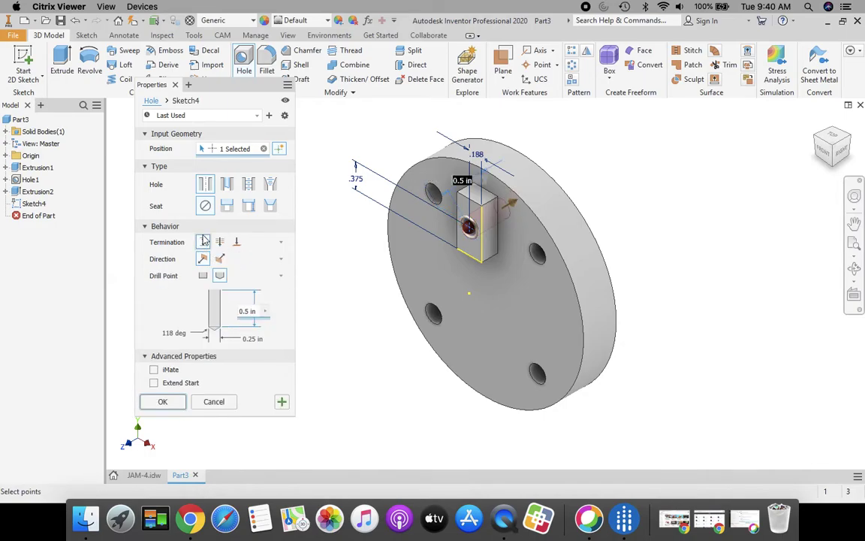
click(248, 311)
key(BackSpace)
key(BackSpace)
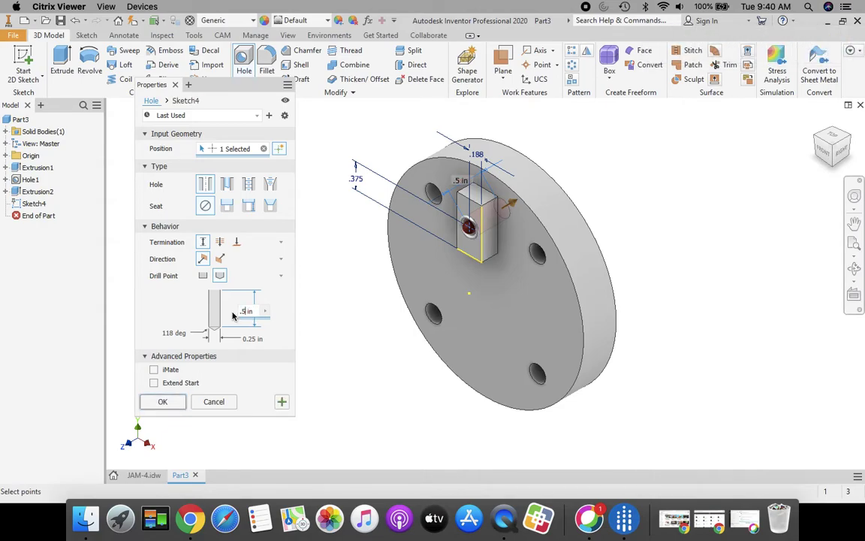
click(255, 339)
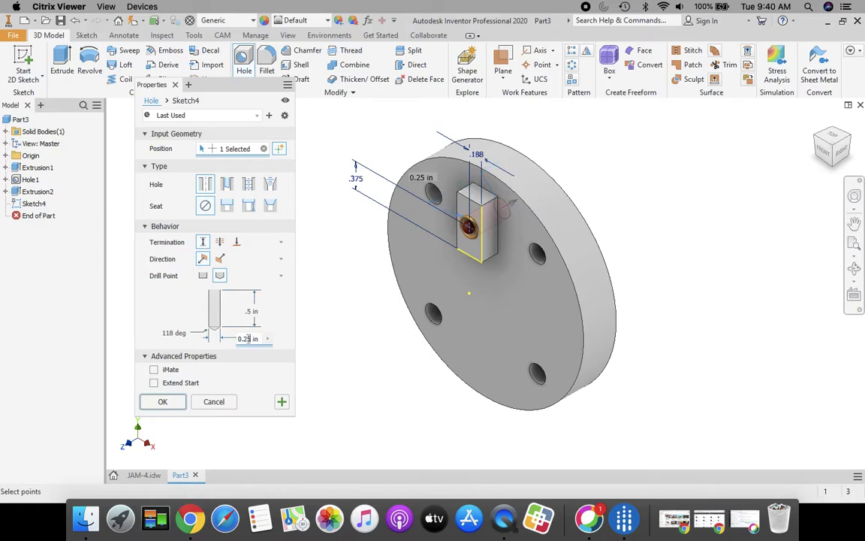
key(BackSpace)
click(164, 403)
click(163, 404)
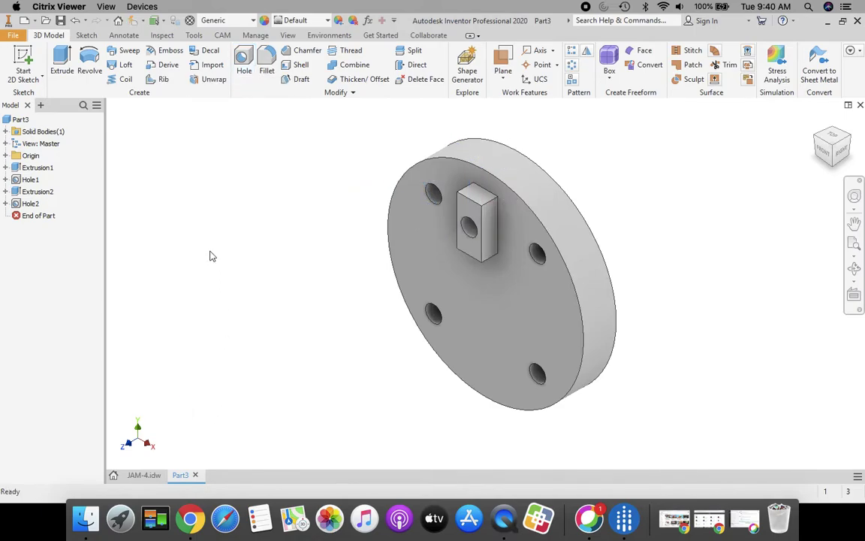
Circular-pattern the island and its hole around the disc's axis with 4 occurrences over 360 deg in fixed orientation
click(573, 68)
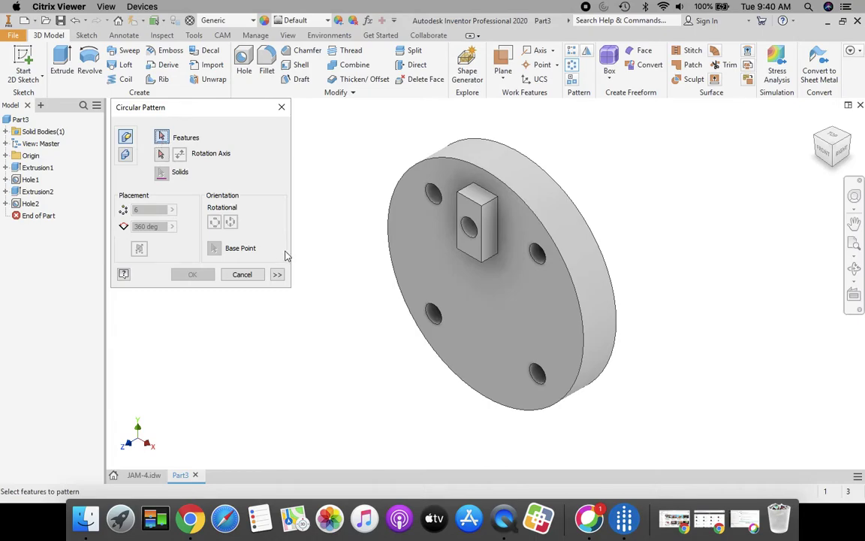
click(473, 236)
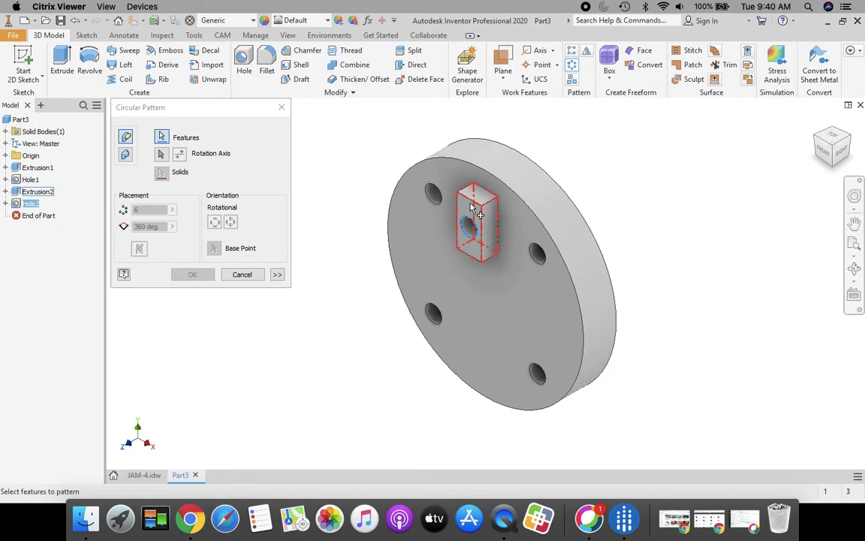
click(473, 217)
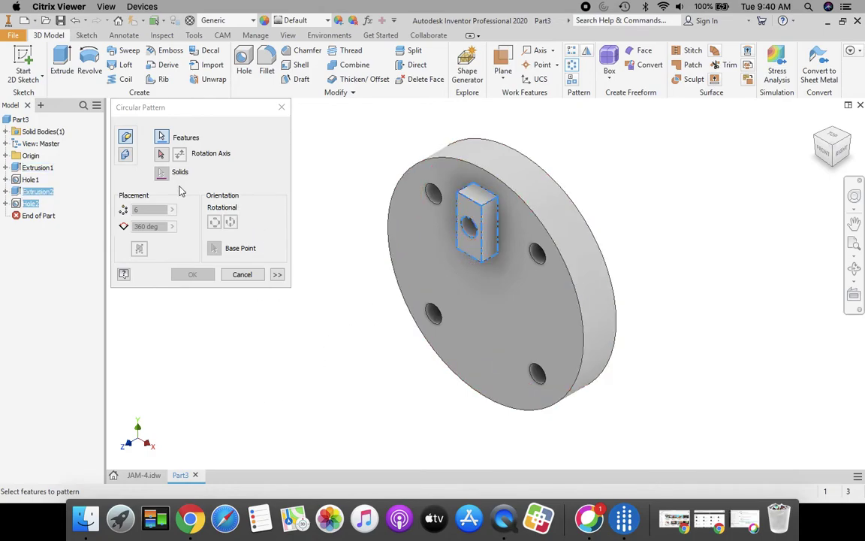
click(161, 155)
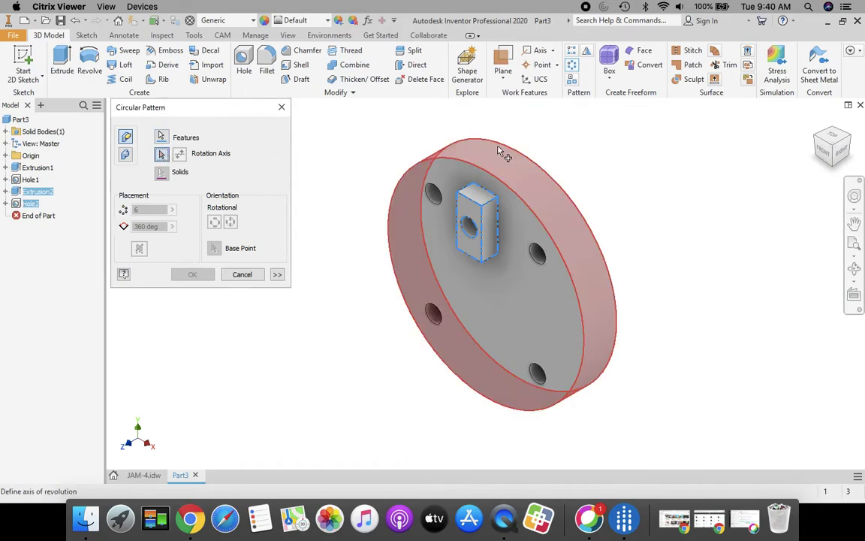
click(544, 190)
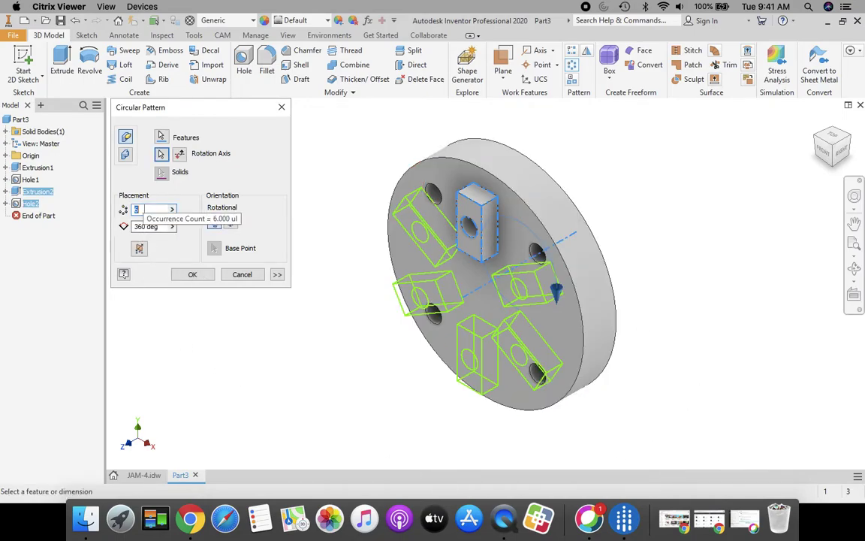
text(4)
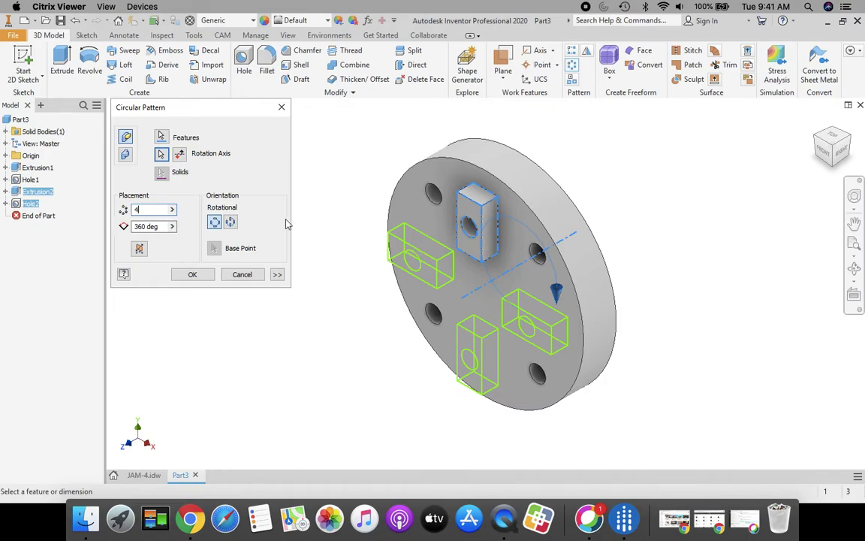
click(230, 223)
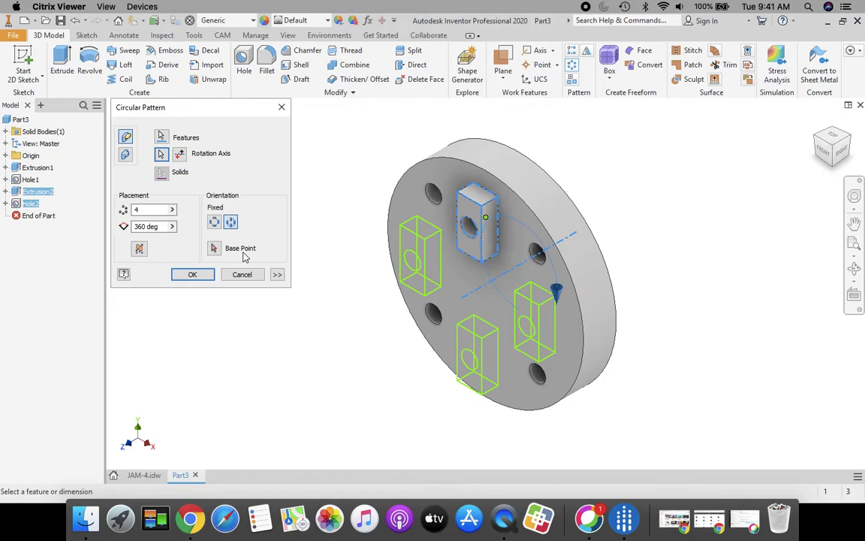
click(192, 275)
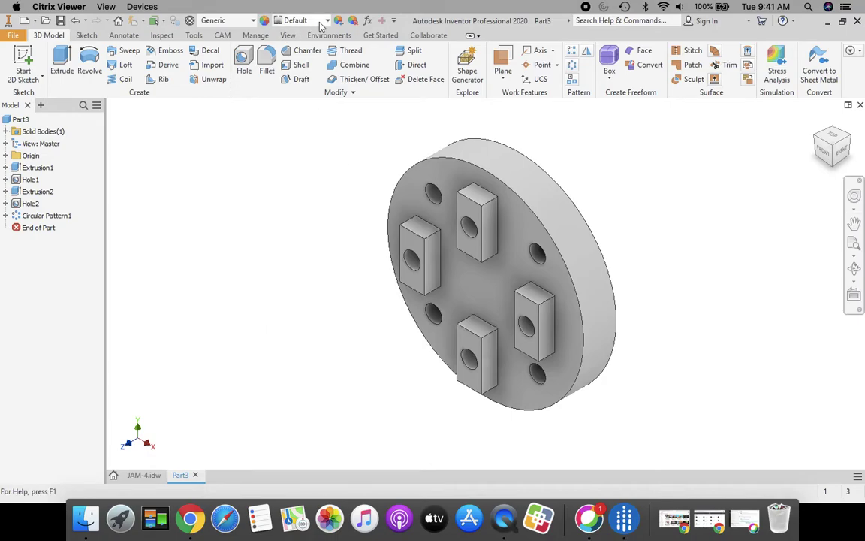
Apply the Smooth - Red appearance to the part
click(293, 21)
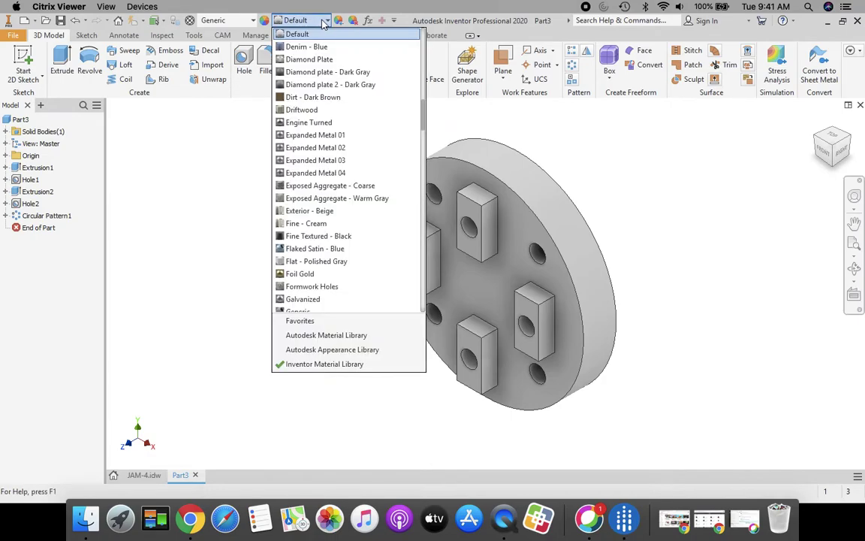
scroll(325, 242, down, 12)
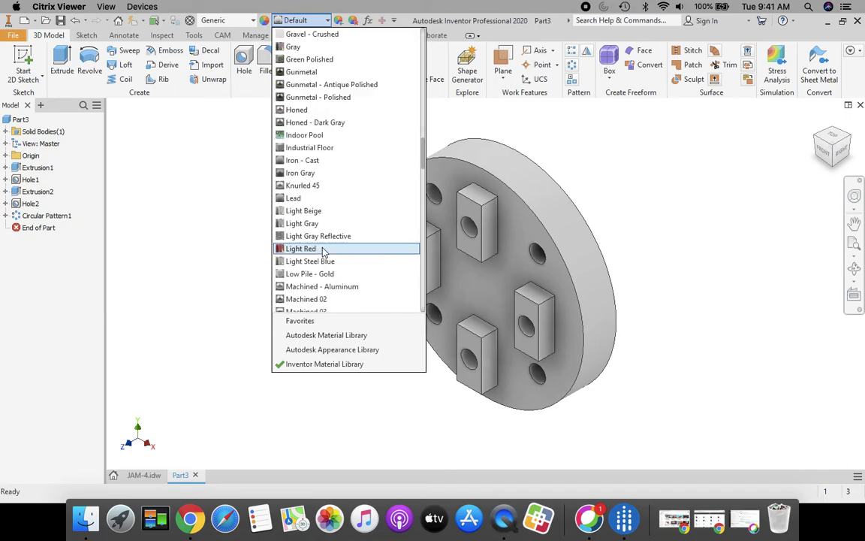
scroll(322, 246, down, 8)
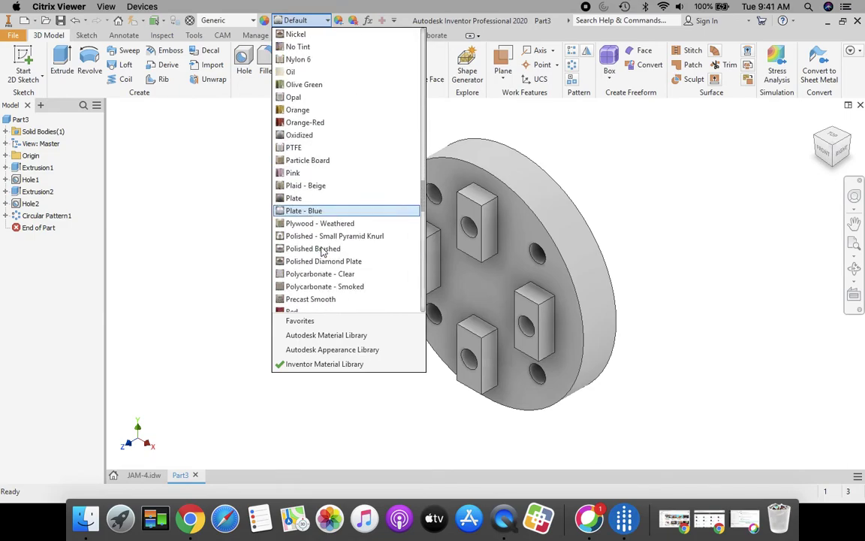
scroll(324, 239, down, 9)
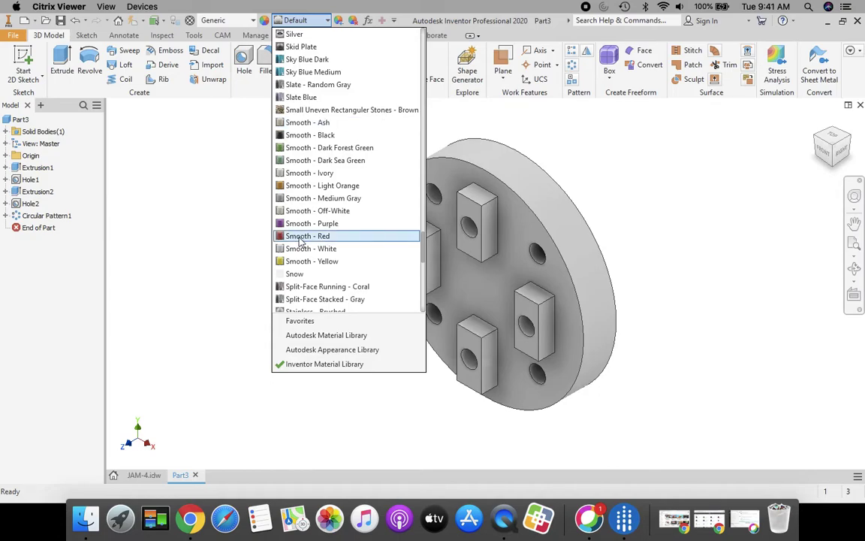
click(304, 236)
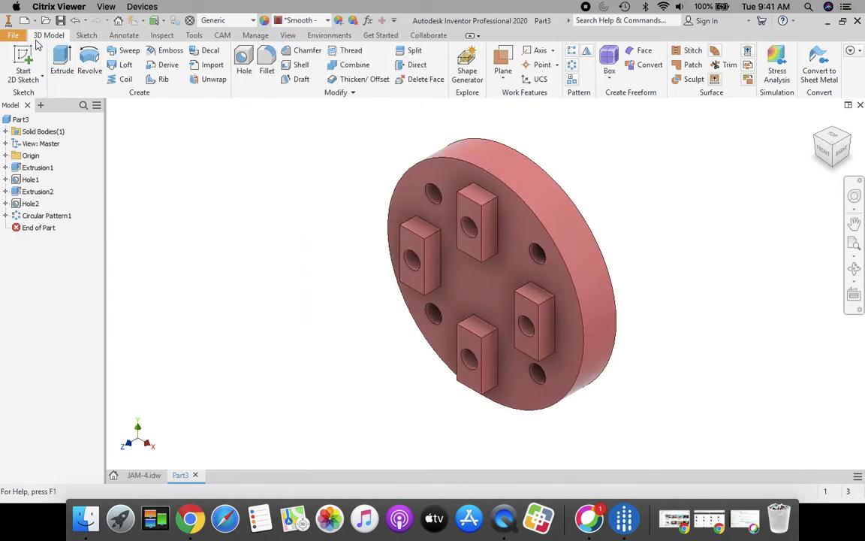
Save the part to the personal network drive under the file name "4 JAM" followed by the author's surname
click(12, 35)
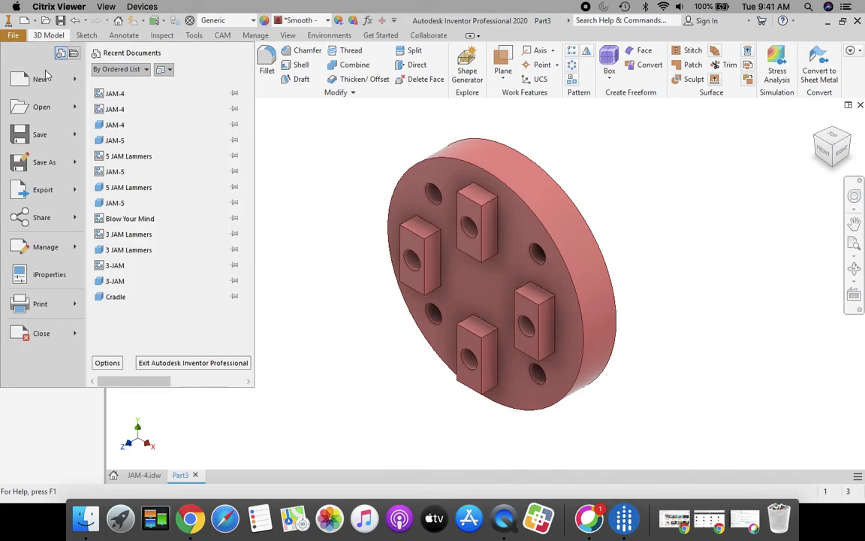
click(43, 162)
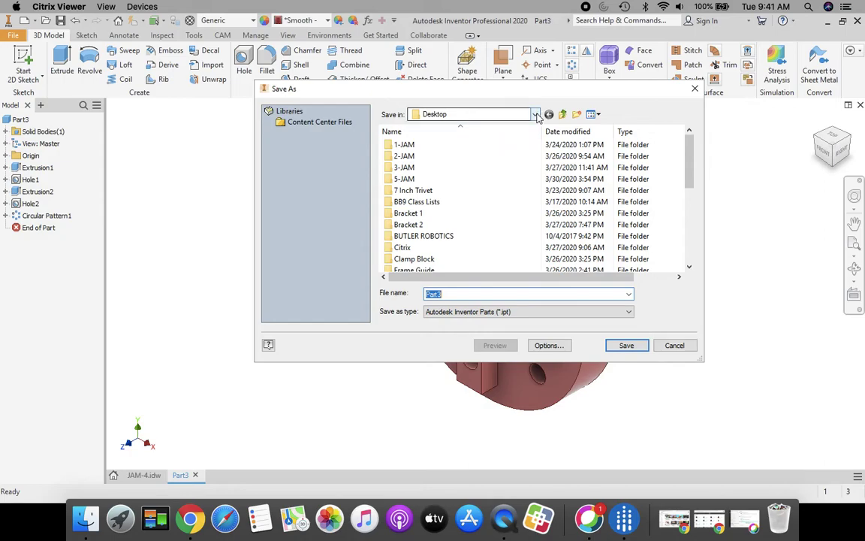
click(535, 115)
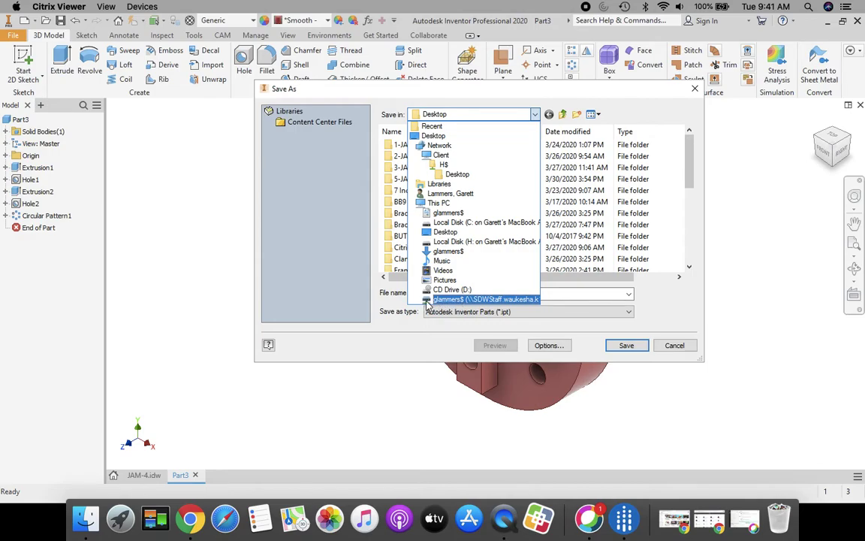
click(448, 300)
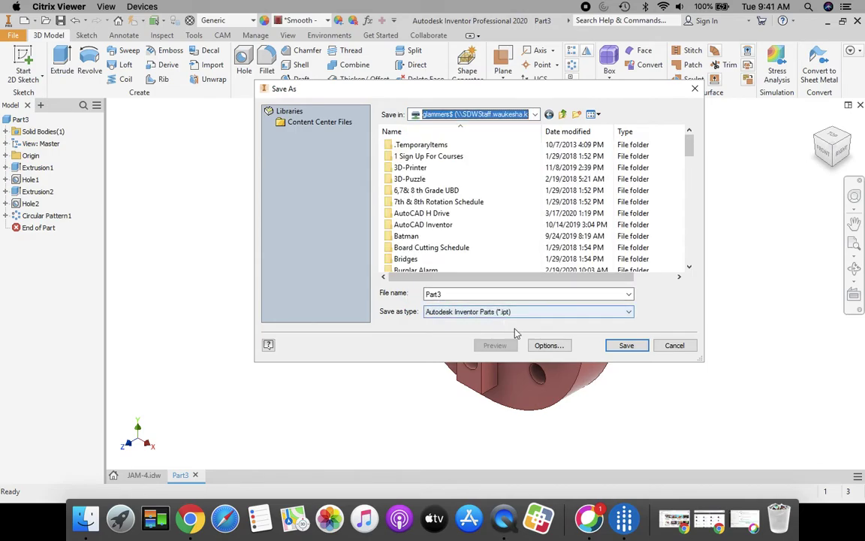
double_click(463, 294)
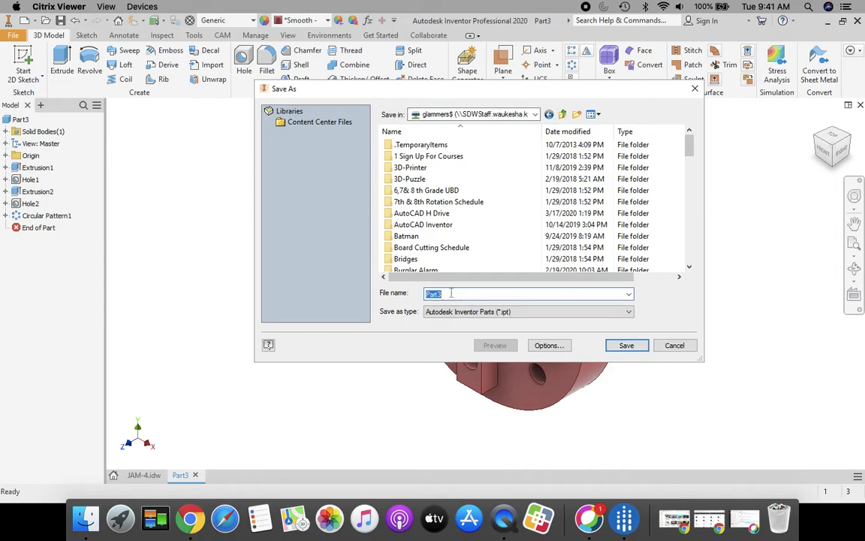
text(4 JAM)
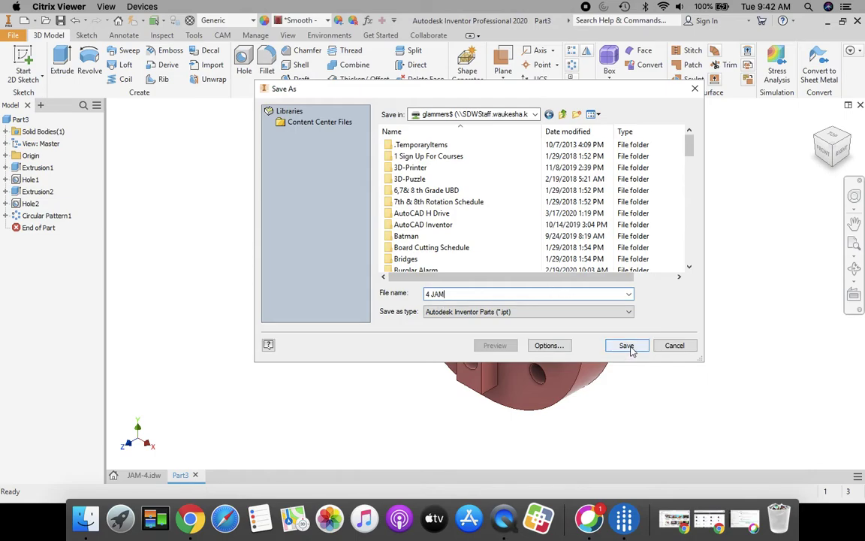
text( Lammers)
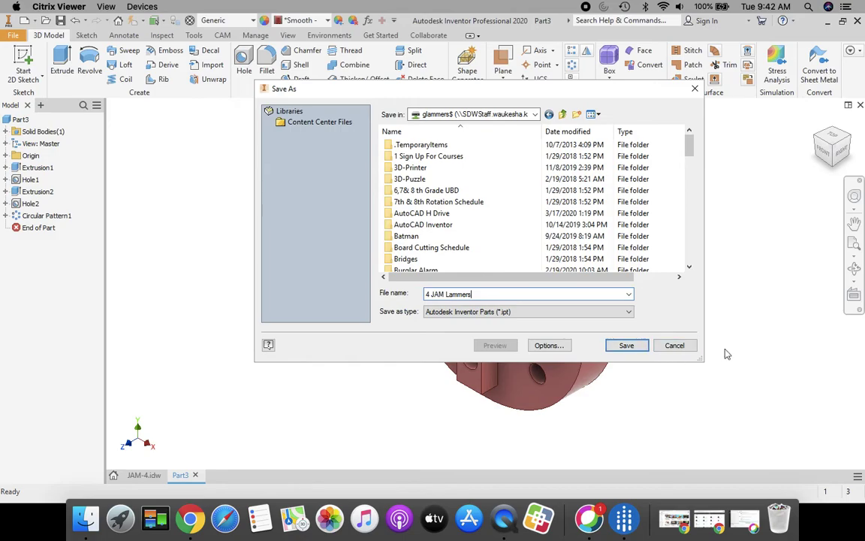
click(627, 346)
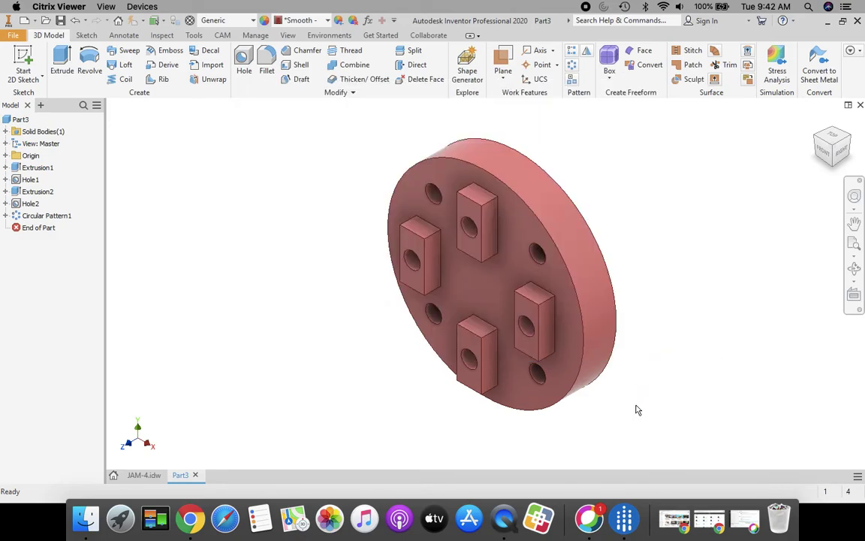